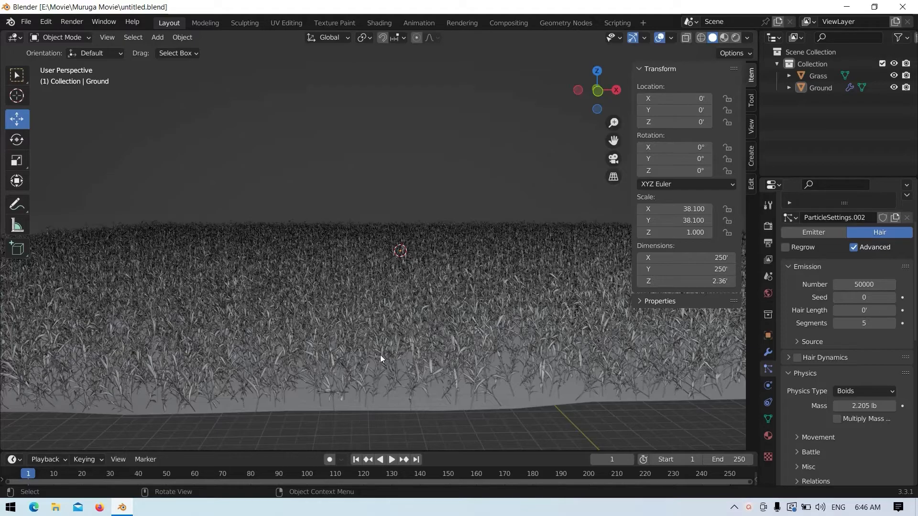
Examine the grass field up close and from the top view, and locate the Grass object within it.
middle_click_drag(380, 355, 401, 342)
scroll(423, 353, "up", 5)
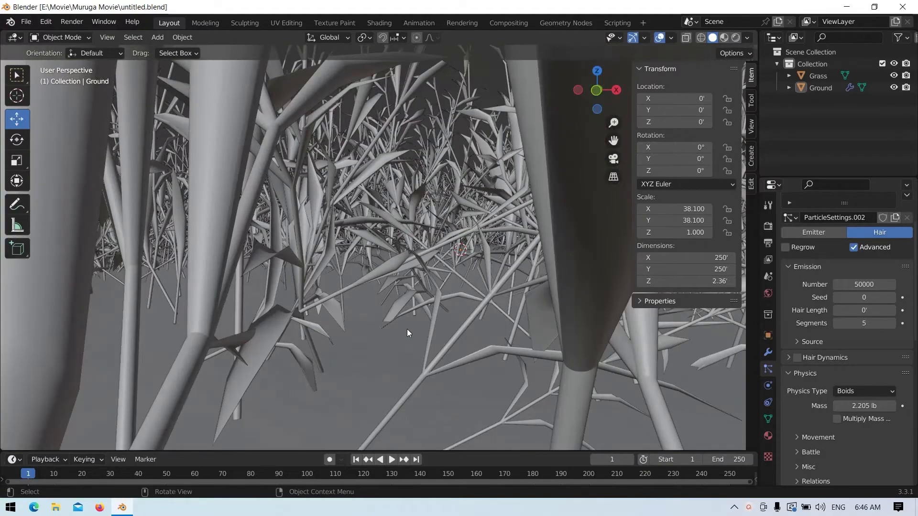
scroll(406, 329, "up", 3)
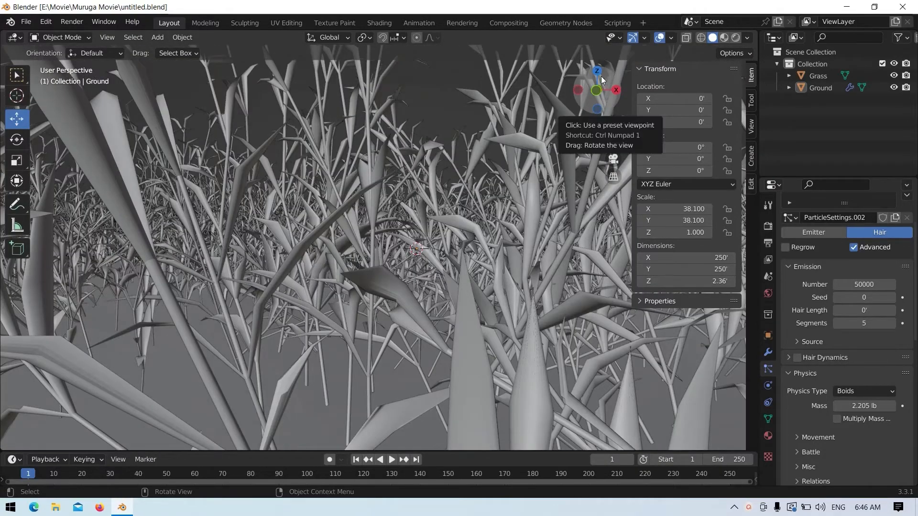
left_click(598, 72)
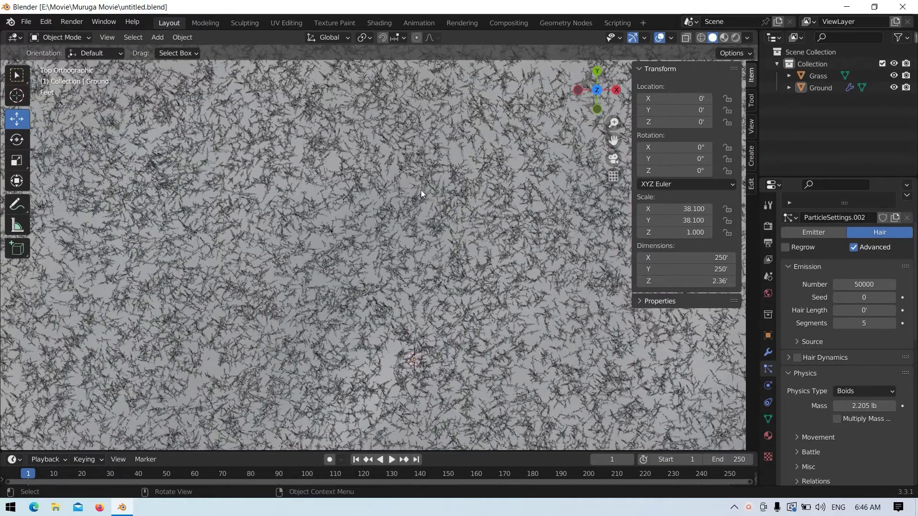
left_click(817, 77)
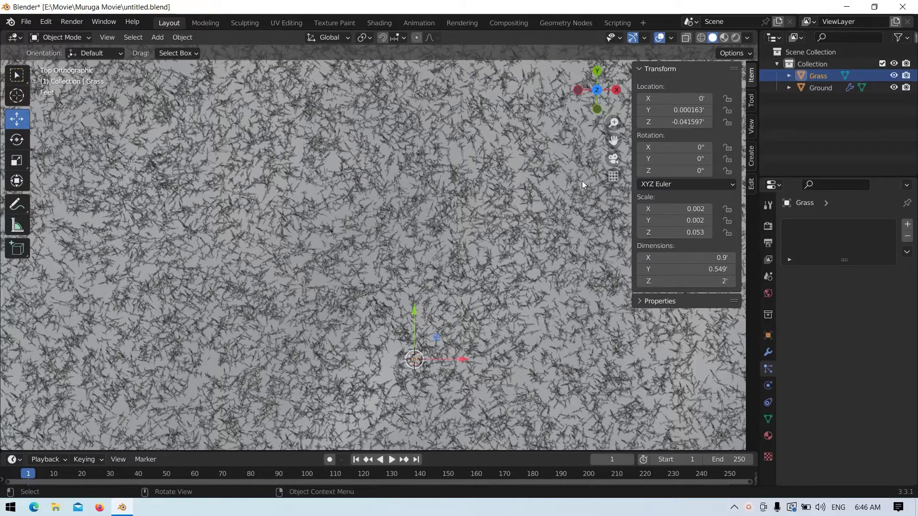
left_click_drag(610, 142, 457, 267)
scroll(462, 323, "up", 5)
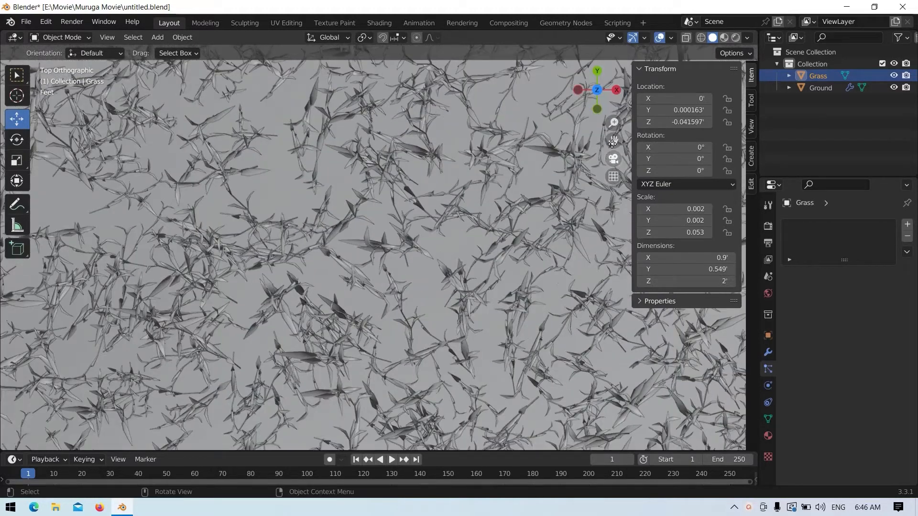
left_click_drag(614, 141, 463, 284)
middle_click_drag(463, 281, 413, 209)
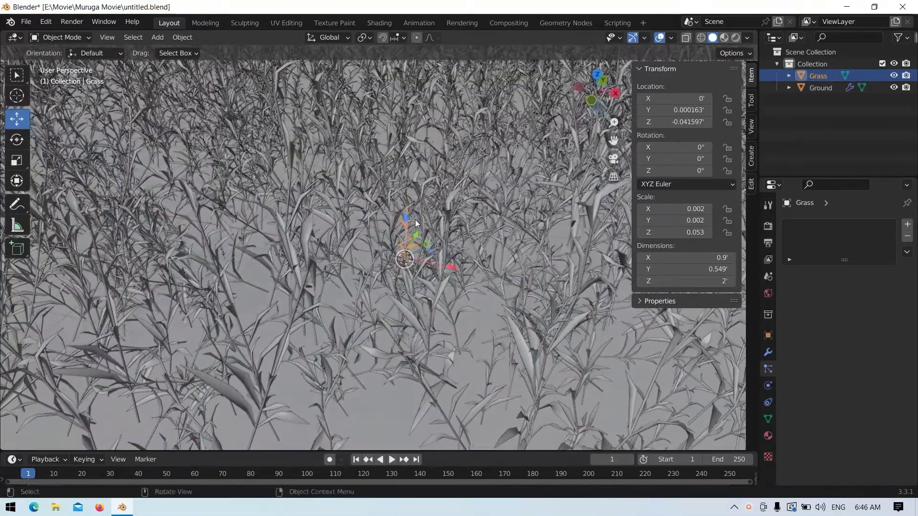
Turn off the viewport display of the Ground object's hair particle system.
left_click(586, 336)
left_click(875, 228)
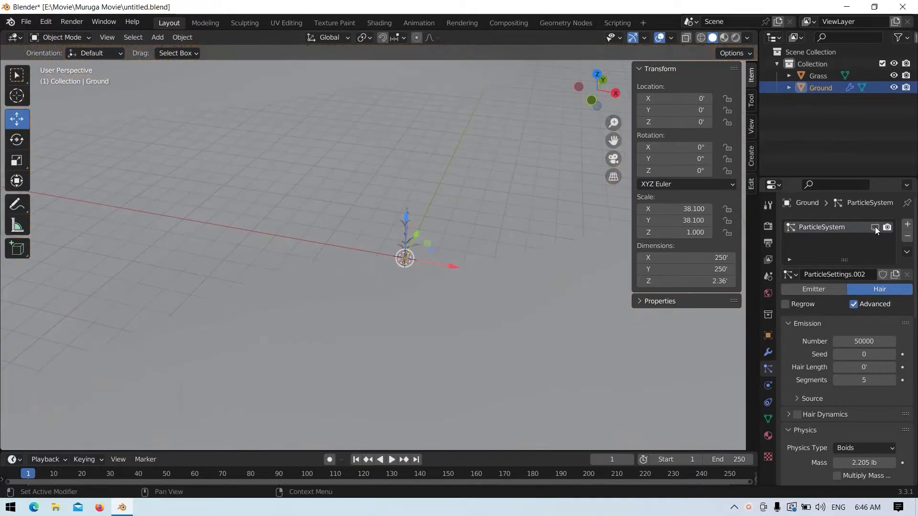
scroll(437, 260, "up", 8)
scroll(437, 259, "up", 3)
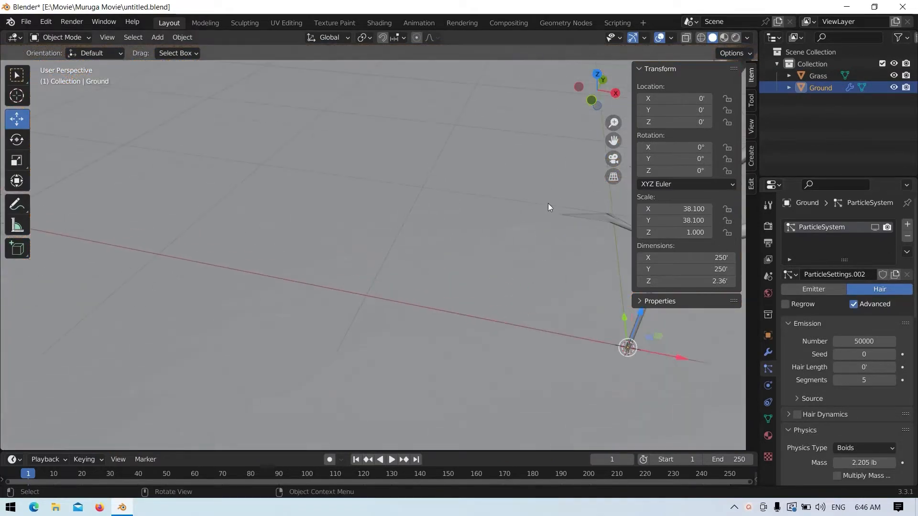
left_click_drag(610, 146, 542, 170)
scroll(510, 193, "down", 2)
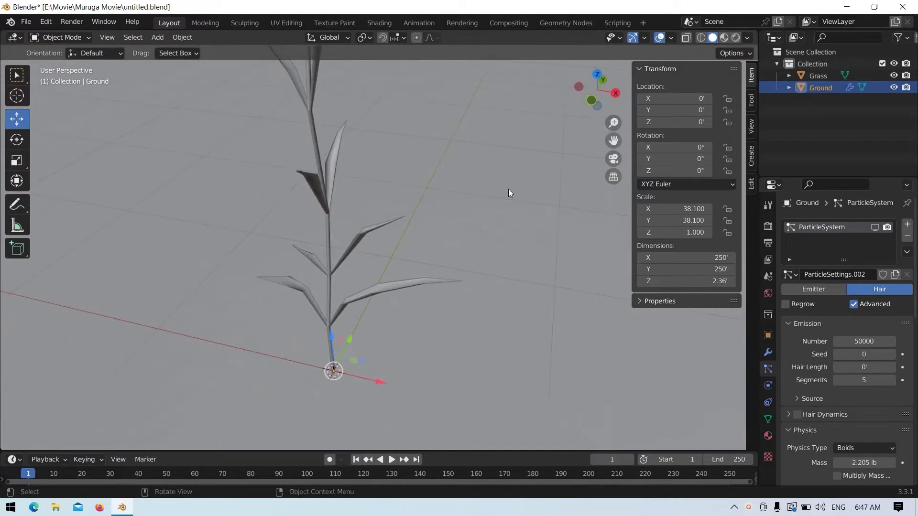
Switch to the Shading workspace and make the single Grass plant the active object.
left_click(381, 23)
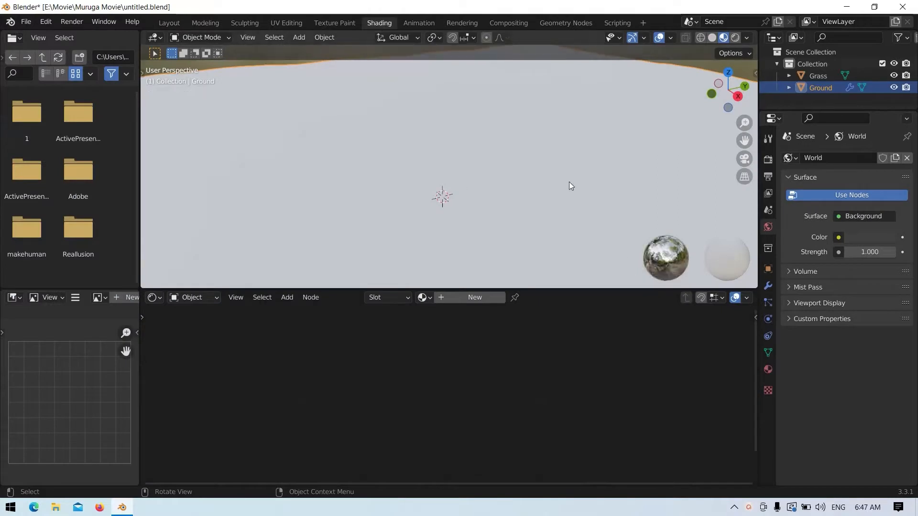
left_click(813, 76)
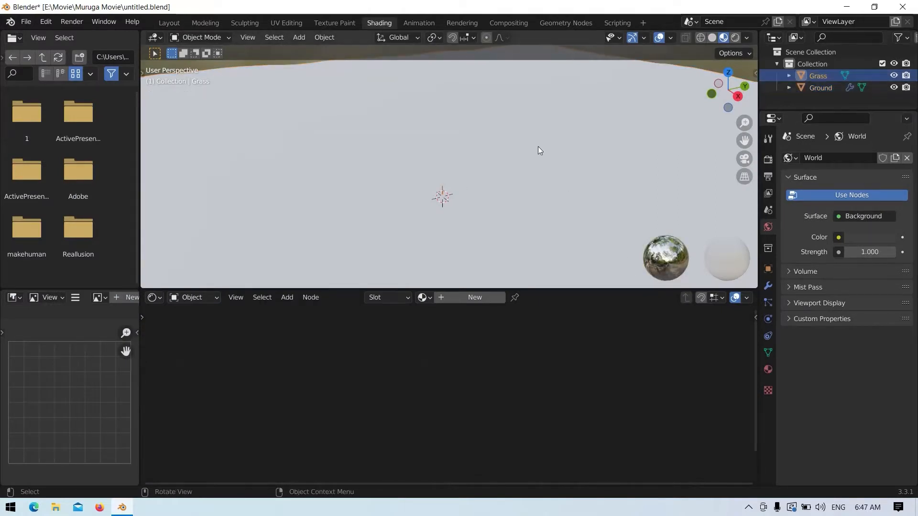
scroll(536, 153, "down", 3)
scroll(536, 160, "down", 5)
scroll(517, 175, "up", 6)
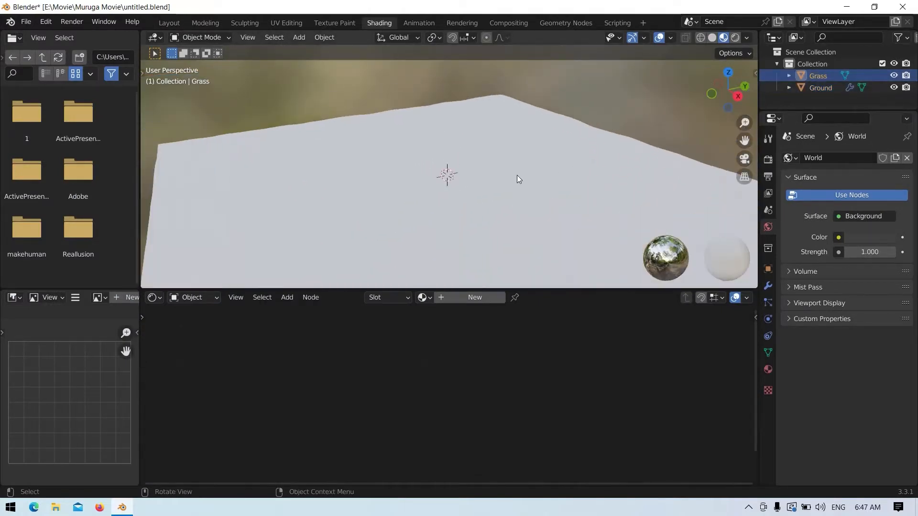
scroll(518, 180, "up", 2)
left_click_drag(744, 141, 781, 43)
scroll(454, 153, "up", 7)
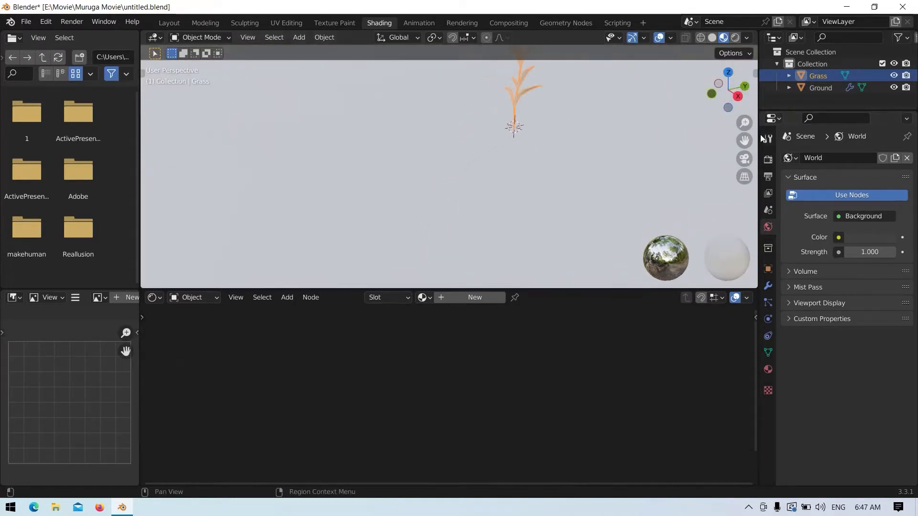
left_click_drag(750, 135, 582, 142)
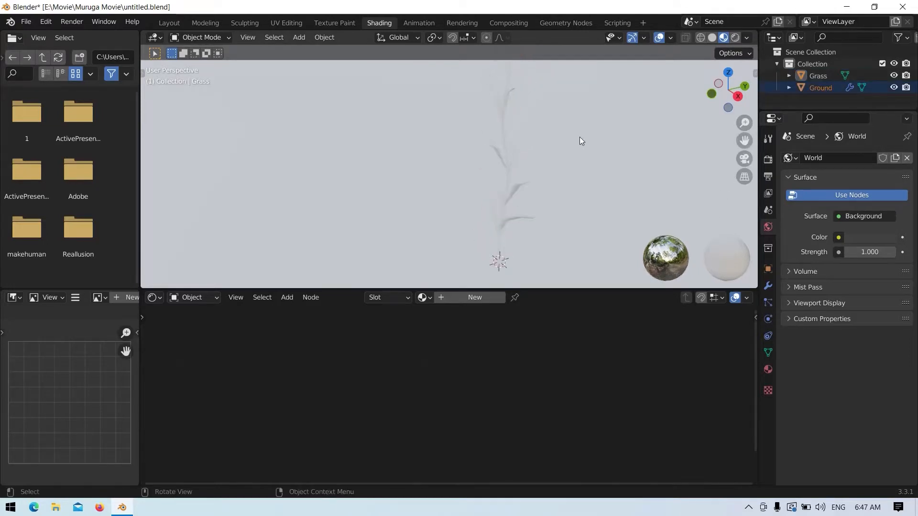
left_click_drag(744, 139, 596, 143)
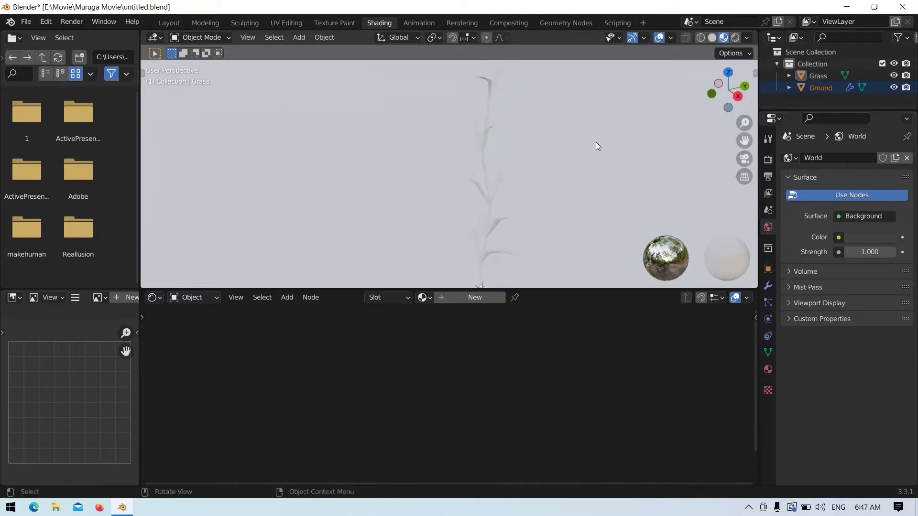
left_click(818, 77)
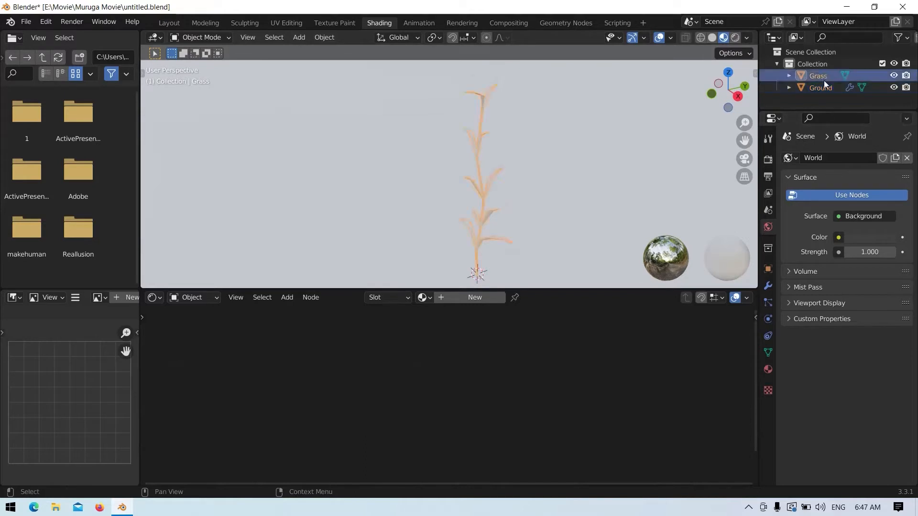
Create a new material for the Grass object and enlarge the shader node area.
left_click(474, 298)
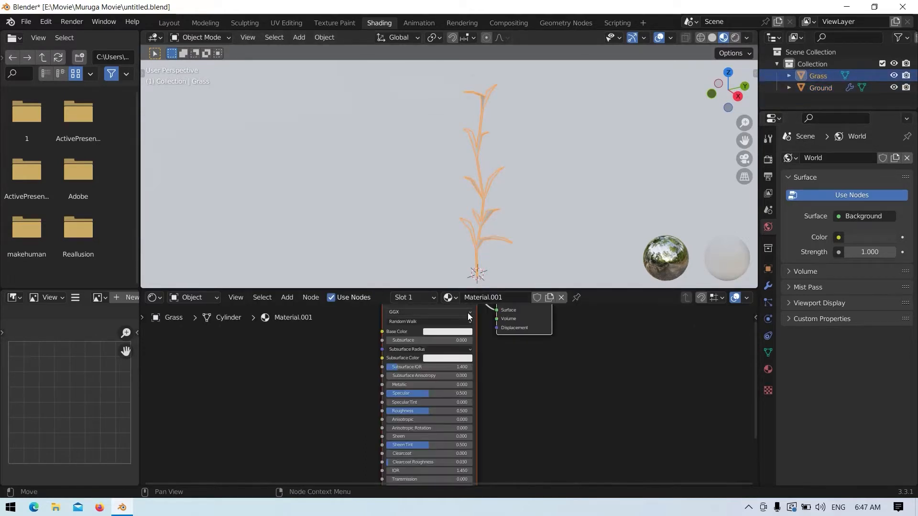
scroll(602, 375, "down", 4)
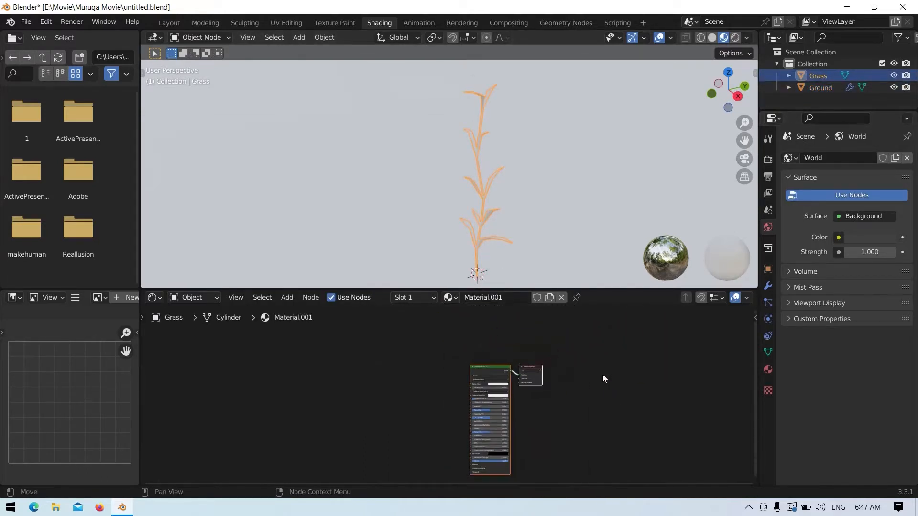
left_click_drag(591, 291, 602, 248)
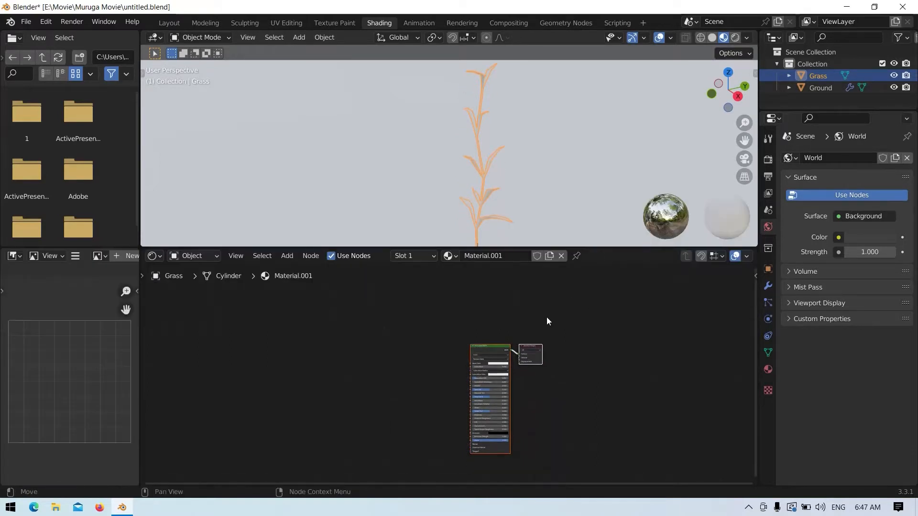
left_click_drag(507, 348, 545, 323)
scroll(544, 323, "up", 3)
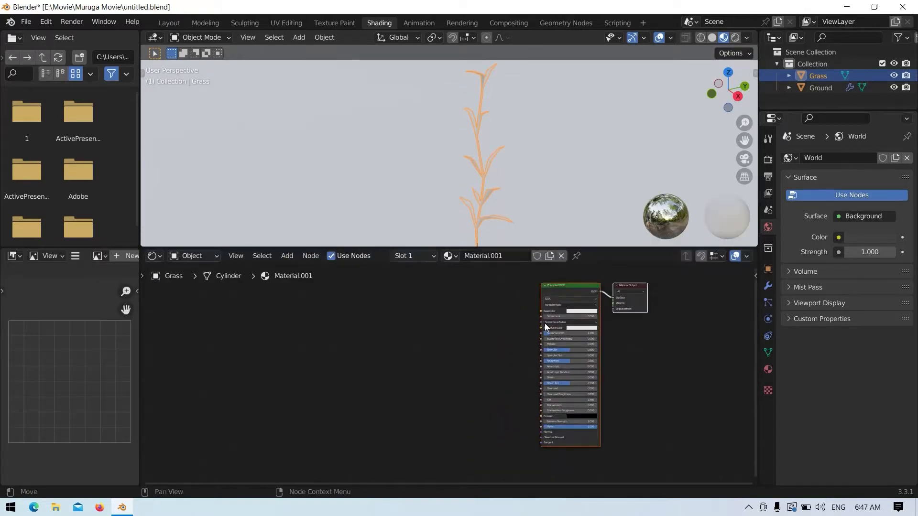
Add a Texture Coordinate node well before the Principled BSDF in the grass material.
left_click(287, 256)
left_click(294, 268)
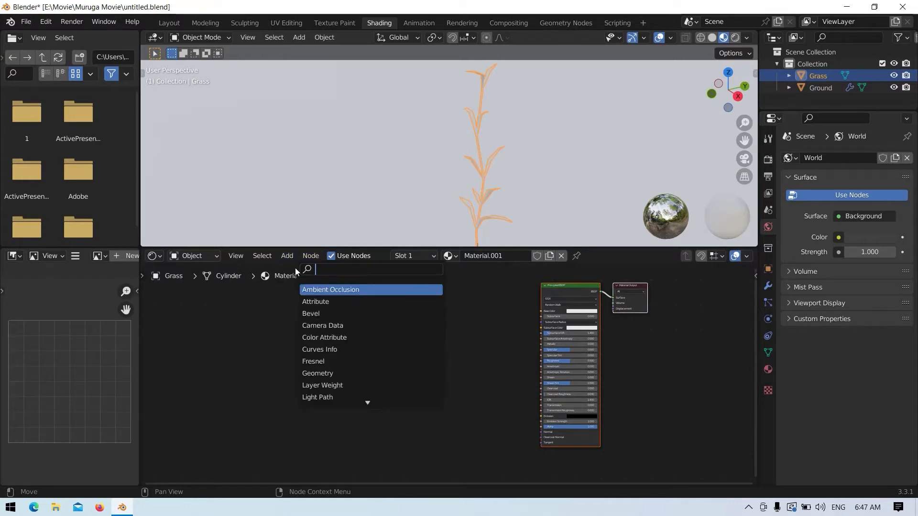
type("texc")
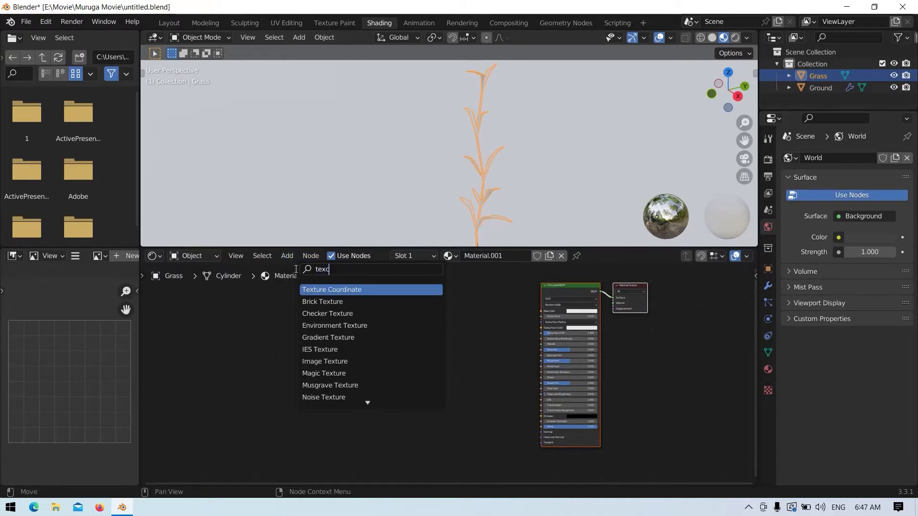
left_click(315, 290)
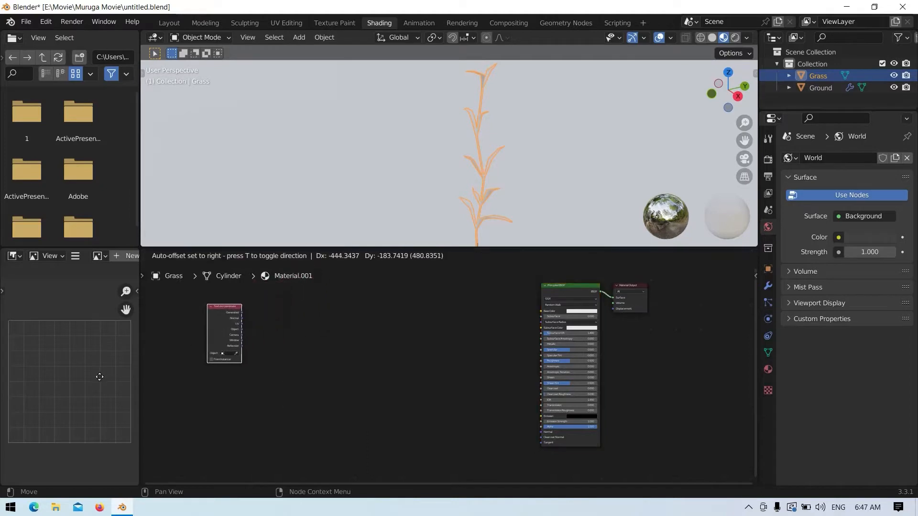
left_click(232, 349)
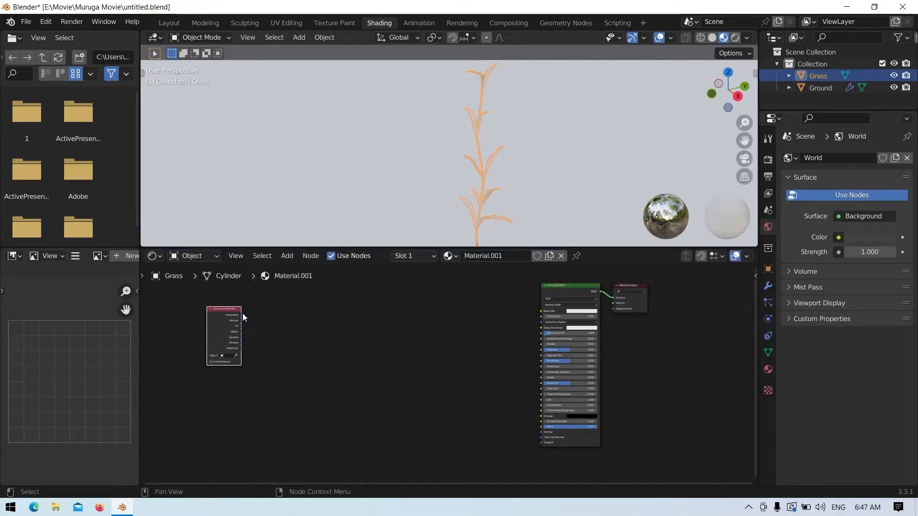
Add a Mapping node with its Vector input fed by the Texture Coordinate's Generated output.
left_click_drag(242, 314, 291, 314)
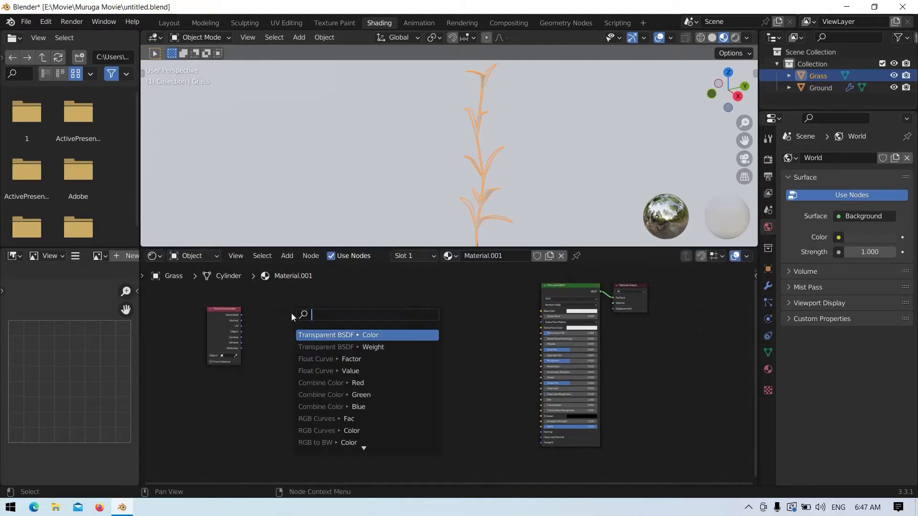
type("mapp")
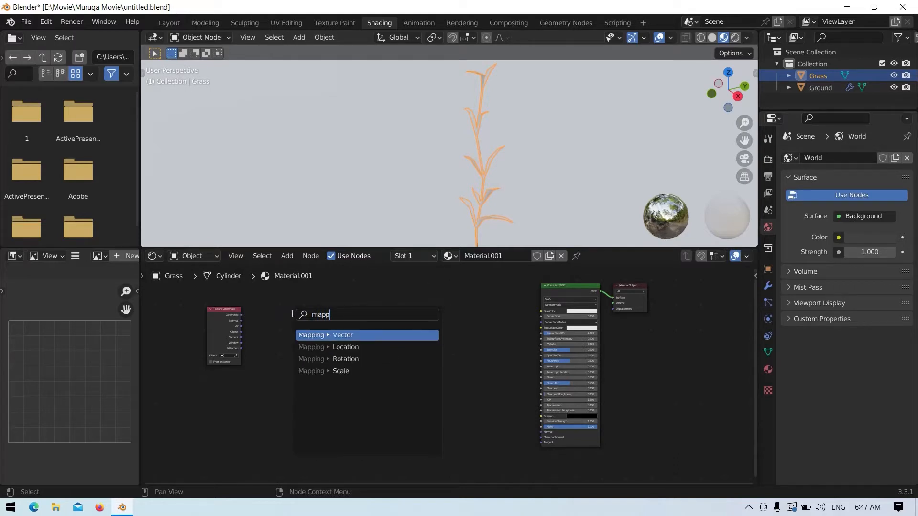
key("Return")
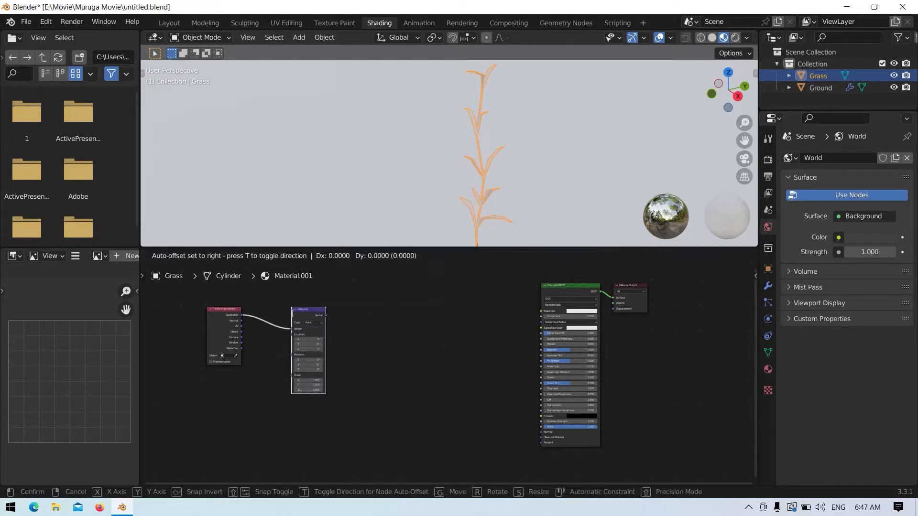
left_click(274, 312)
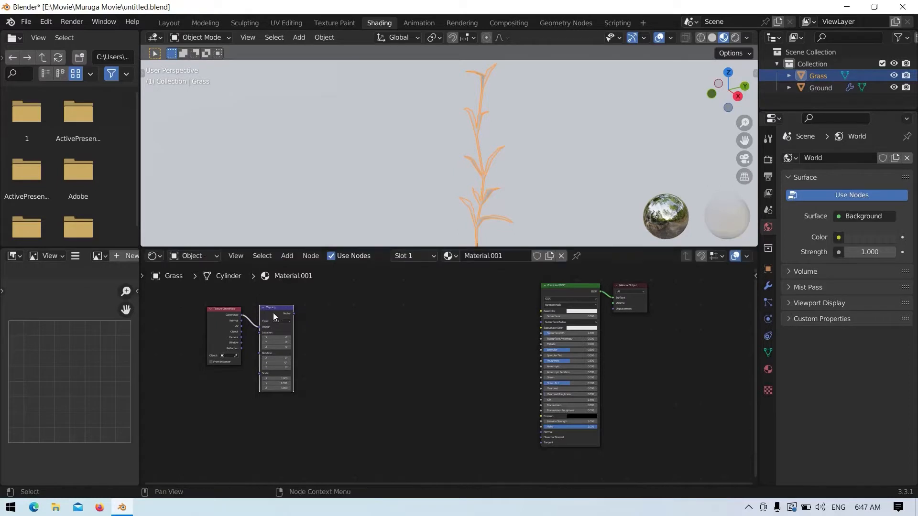
Add a Noise Texture node with its Vector input fed by the Mapping node.
left_click_drag(293, 313, 328, 315)
type("noise")
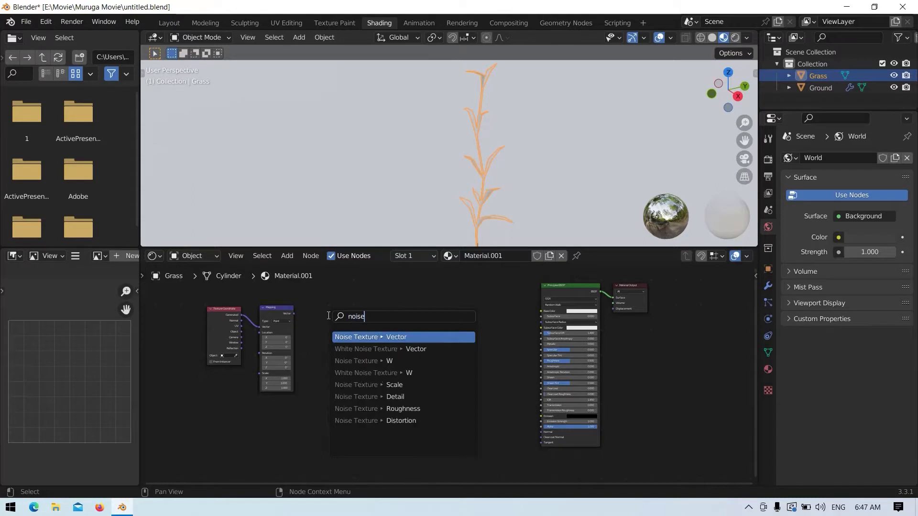
key("Return")
left_click(328, 314)
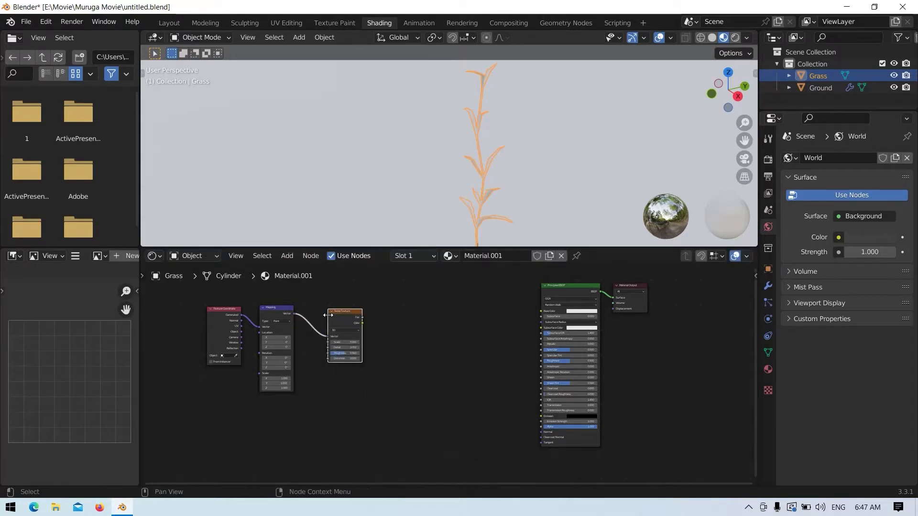
Add a ColorRamp driven by the Noise Texture's Fac output and link its Color to the Principled BSDF's Base Color.
left_click_drag(362, 317, 393, 316)
type("color")
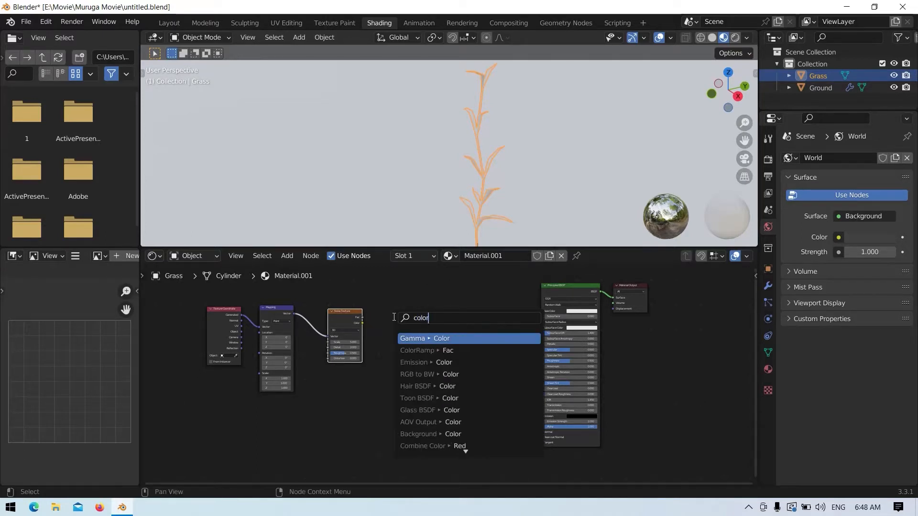
key("Down")
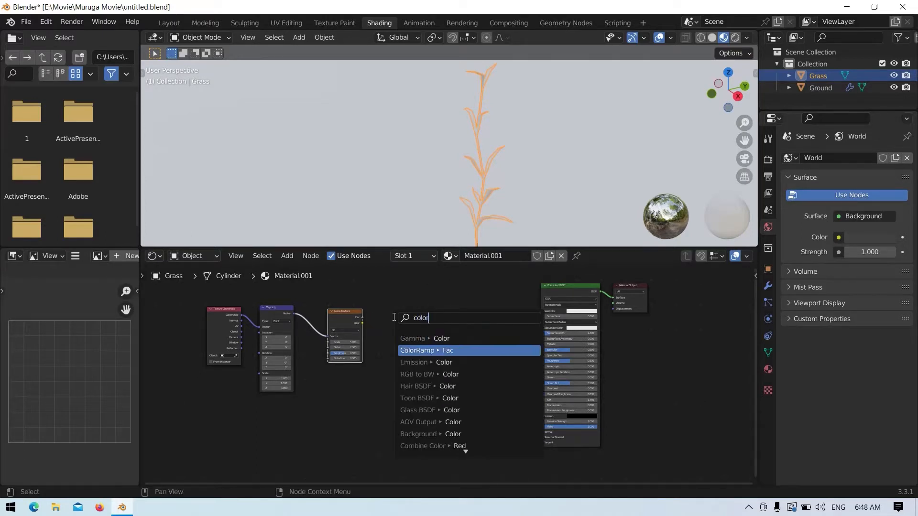
key("Return")
left_click(394, 317)
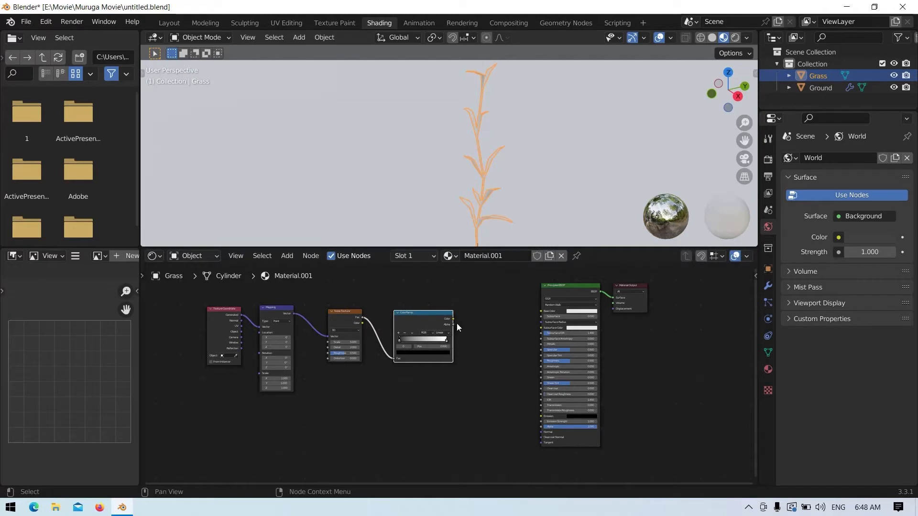
left_click_drag(453, 318, 483, 314)
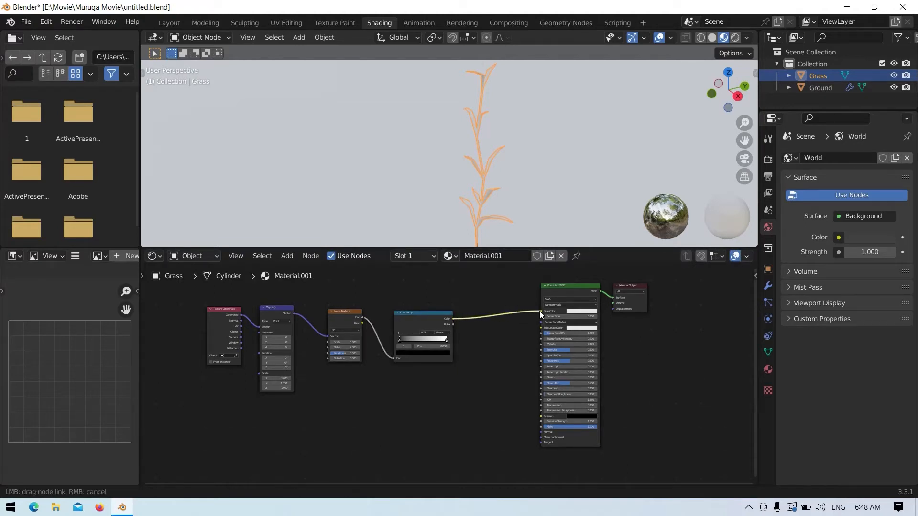
left_click_drag(539, 311, 540, 311)
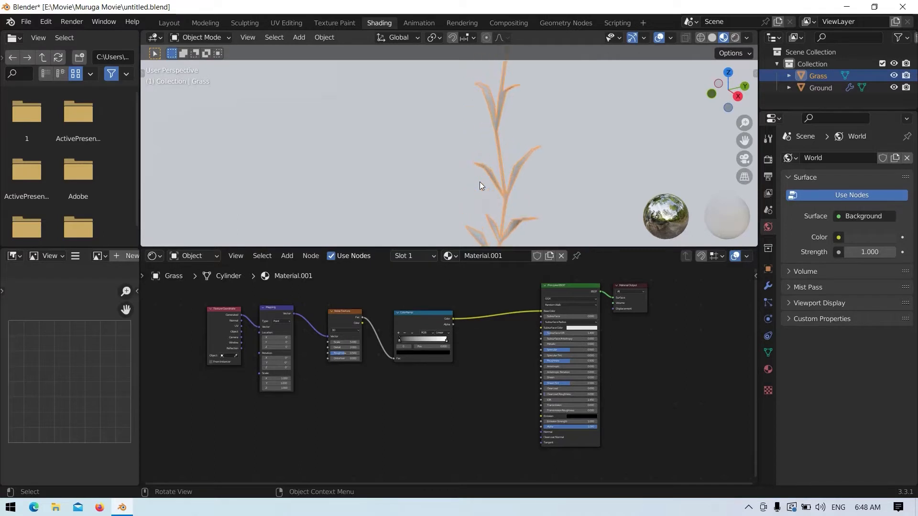
Set the ColorRamp's end stop at position 1.000 to a slightly darkened, fully saturated green with hue about 0.321.
mouse_move(480, 181)
middle_mouse_down()
mouse_move(632, 189)
mouse_move(704, 172)
mouse_move(454, 178)
middle_mouse_up()
scroll(420, 185, "up", 3)
scroll(419, 185, "down", 1)
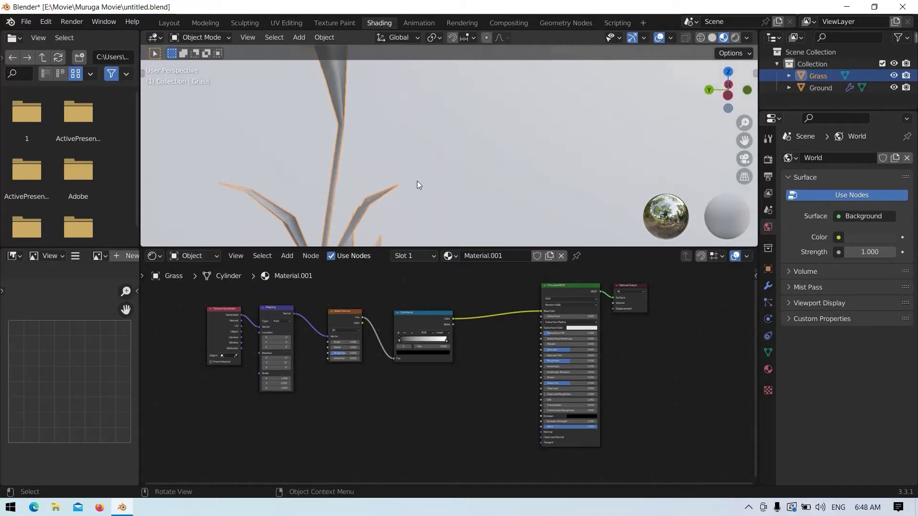
scroll(412, 177, "down", 2)
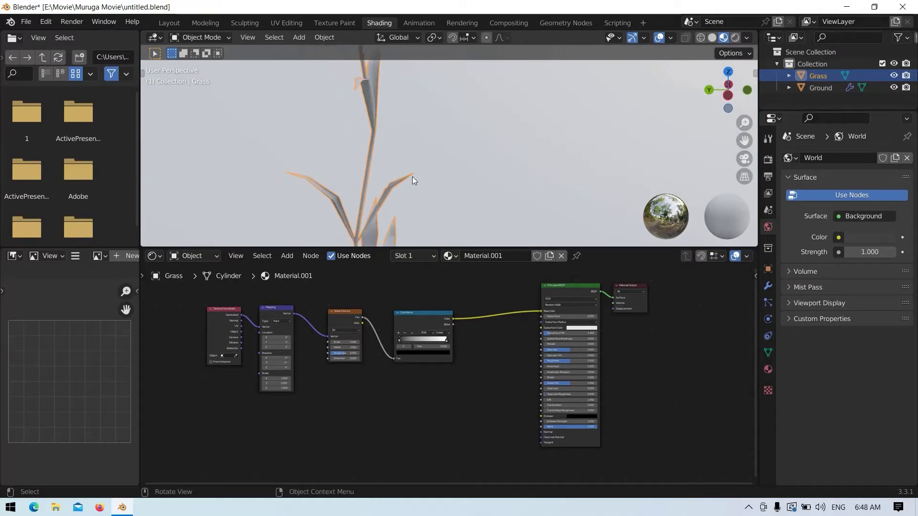
scroll(406, 355, "up", 6)
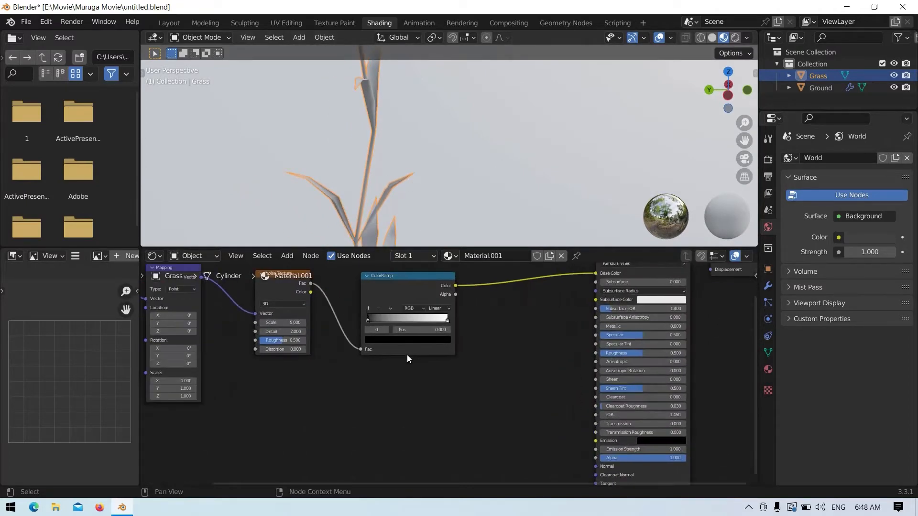
middle_click_drag(491, 413, 498, 419)
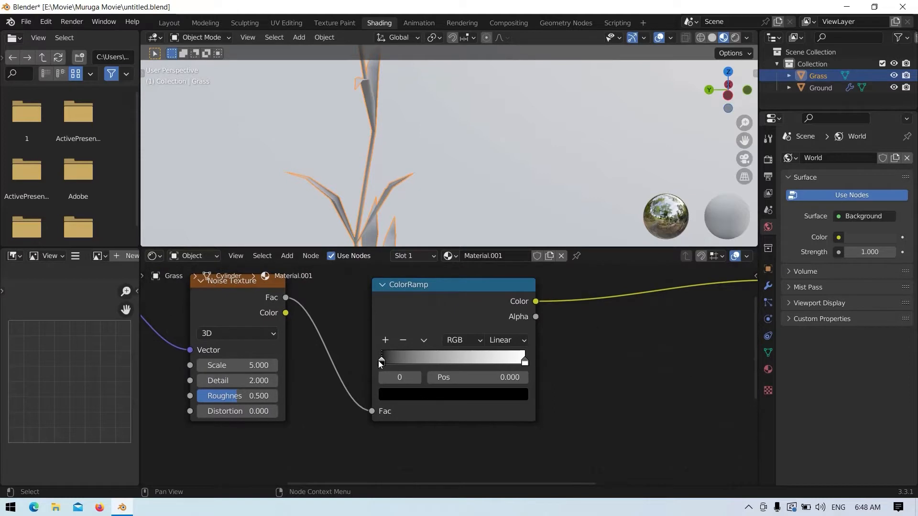
middle_click_drag(380, 363, 390, 375)
left_click(432, 406)
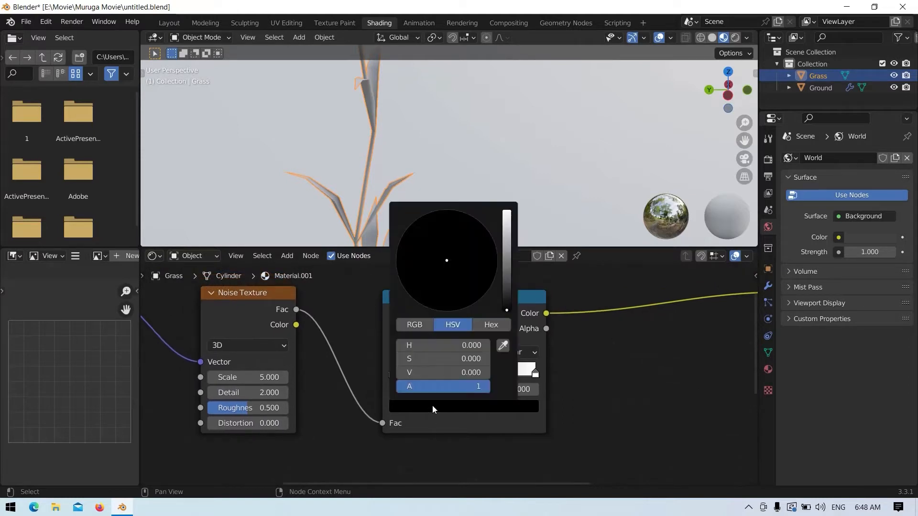
left_click(536, 374)
left_click(526, 410)
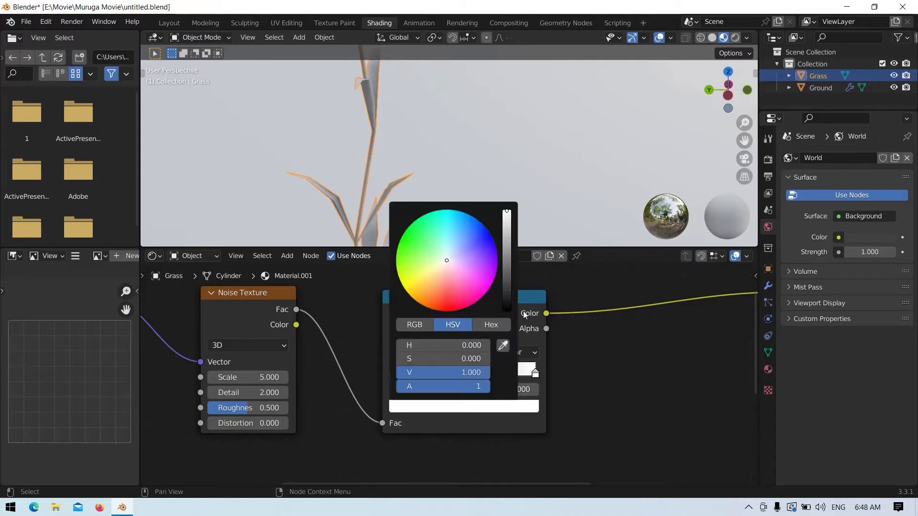
left_click_drag(428, 253, 389, 248)
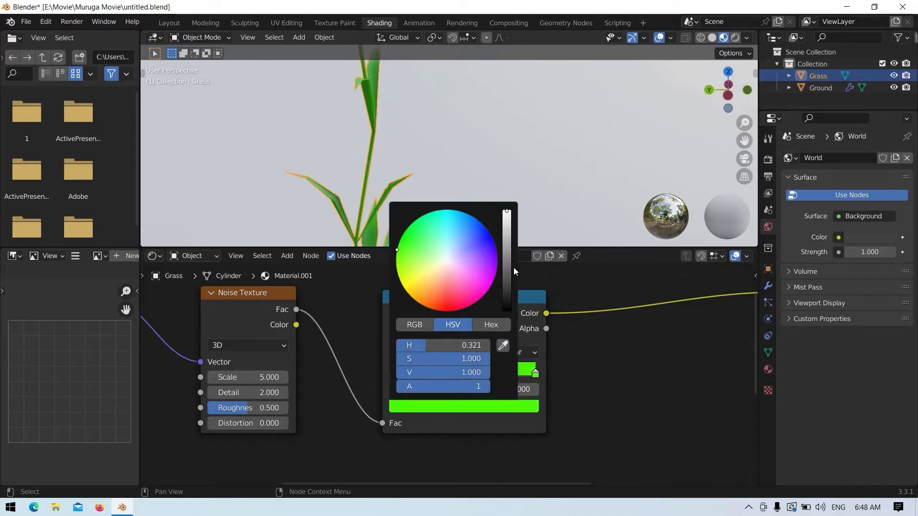
left_click_drag(514, 269, 512, 248)
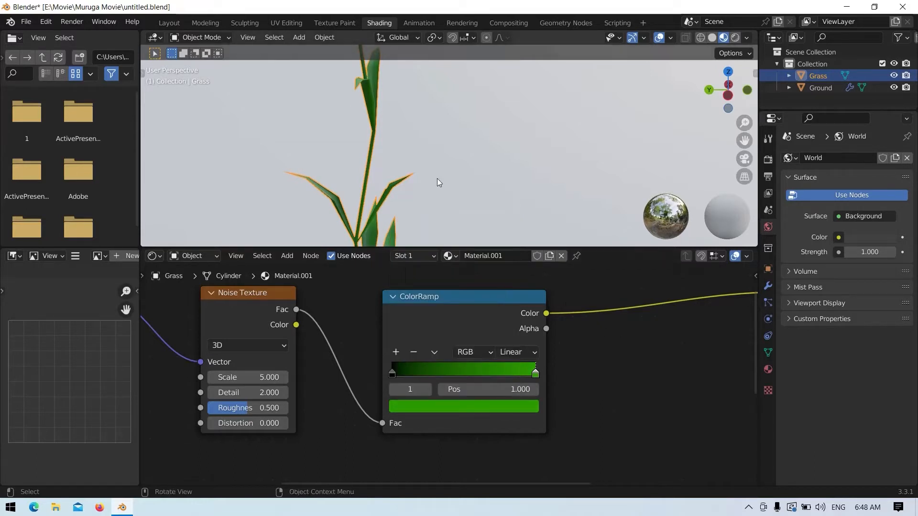
Check the grass plant's material in rendered shading in the Layout workspace, and return to solid shading.
middle_click_drag(473, 151, 433, 165)
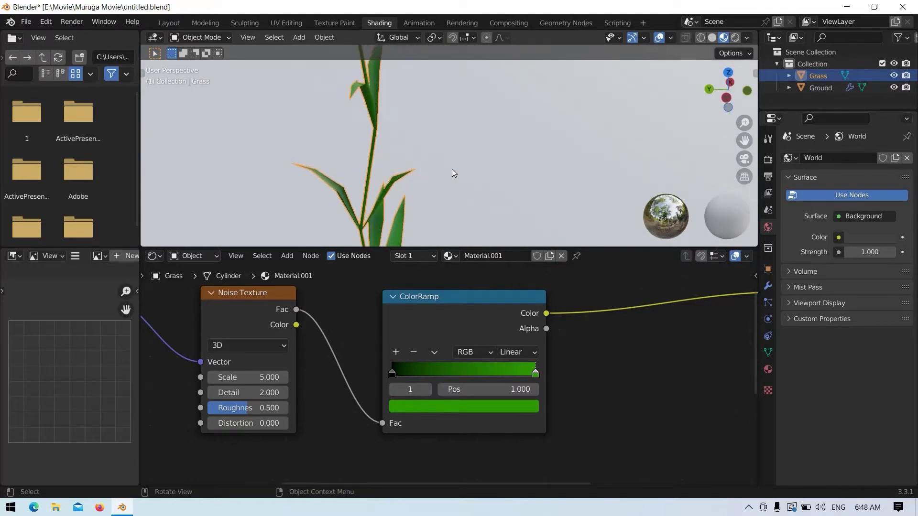
left_click(170, 24)
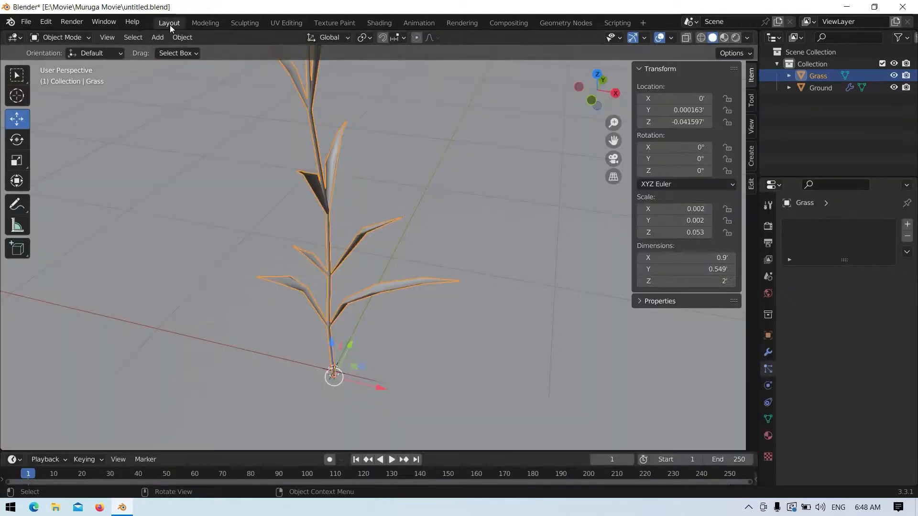
left_click(735, 38)
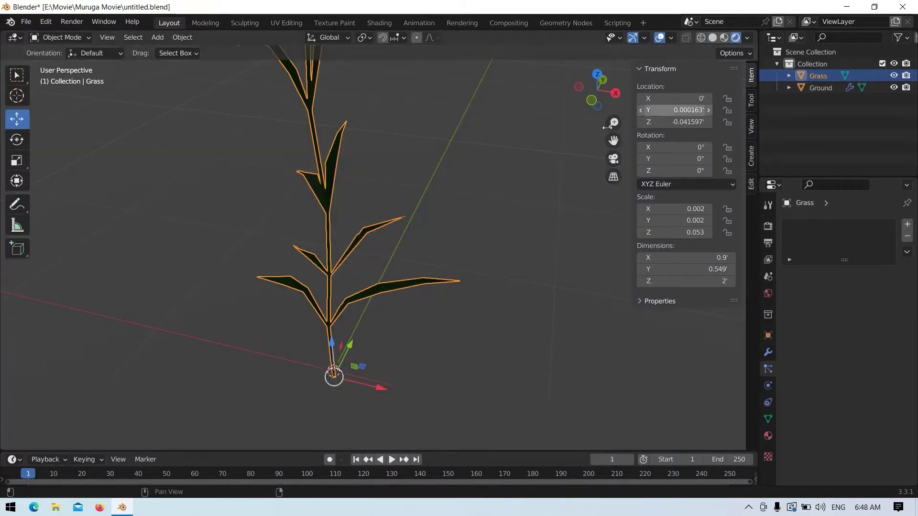
scroll(348, 190, "up", 3)
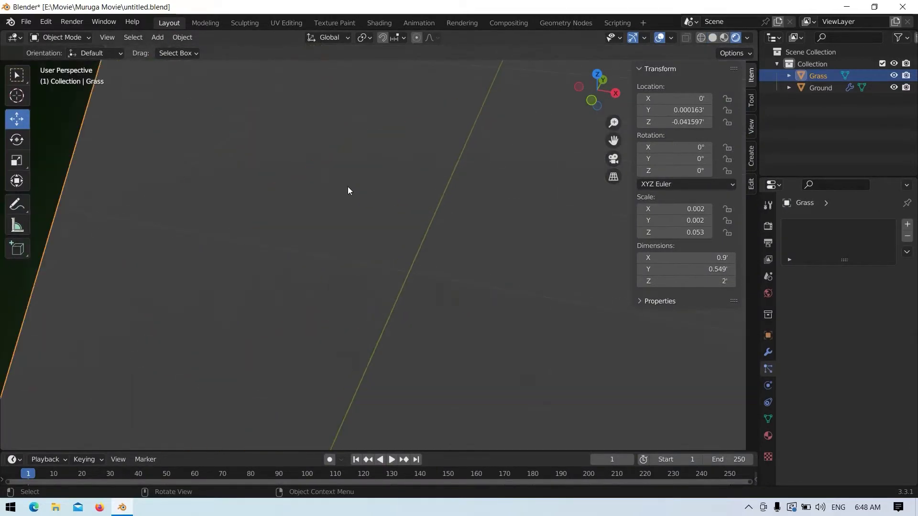
scroll(348, 190, "down", 4)
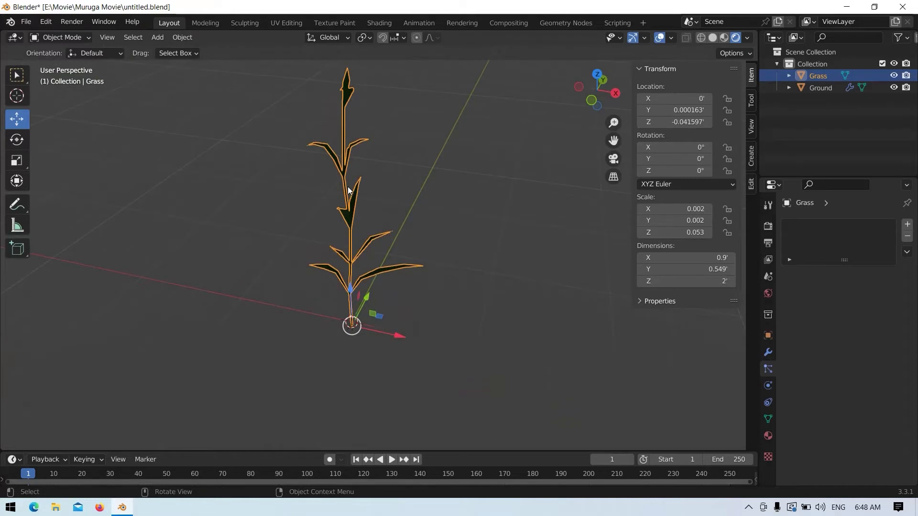
left_click(712, 38)
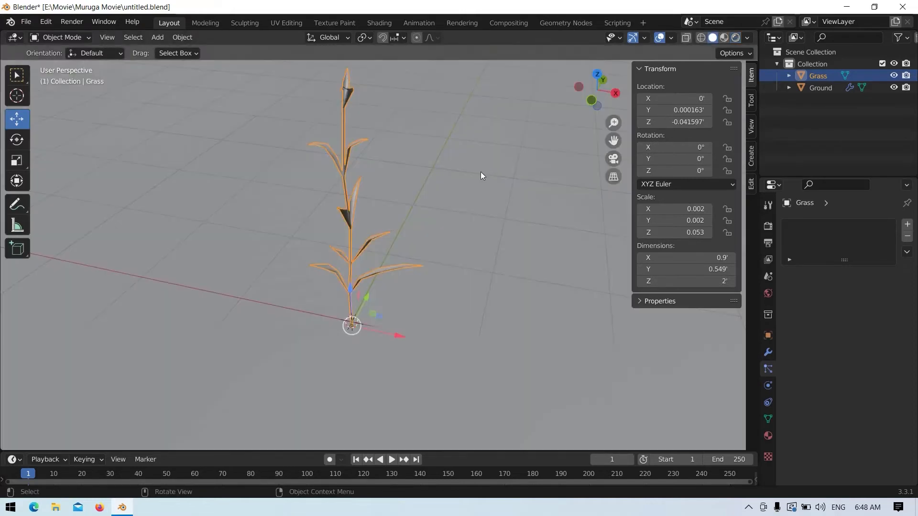
scroll(481, 171, "down", 1)
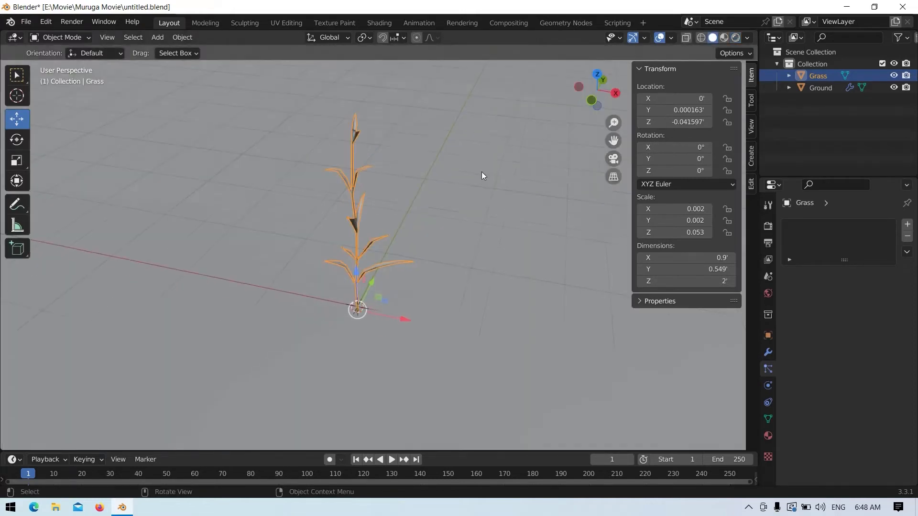
Select the Ground and enable viewport display of its particle system to show the whole scattered grass field.
left_click(822, 90)
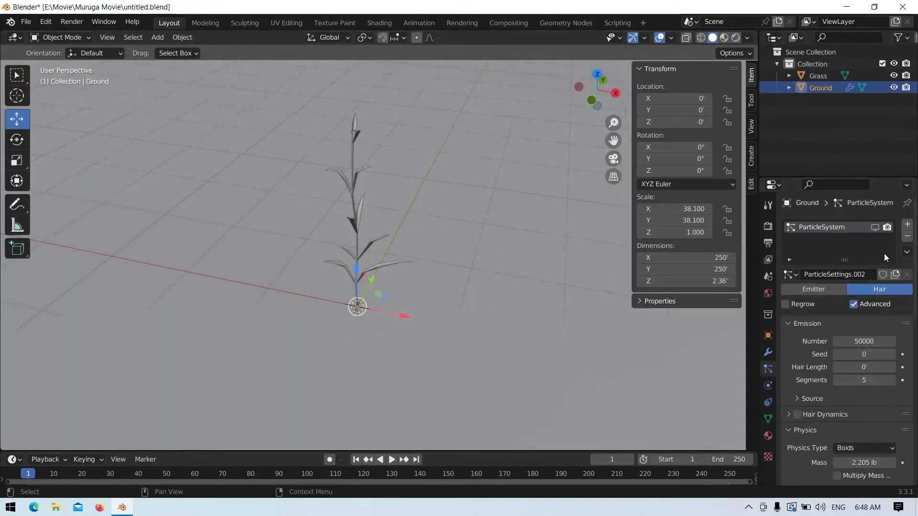
left_click(875, 228)
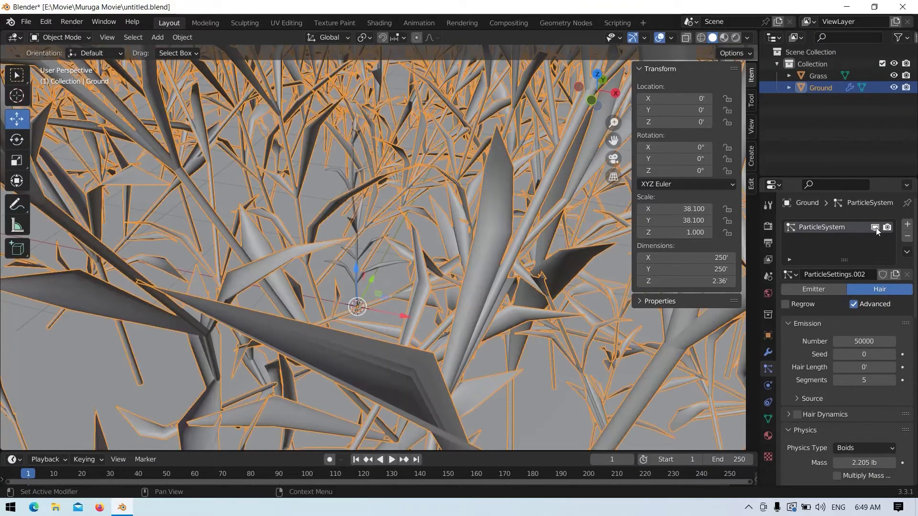
scroll(440, 238, "down", 5)
scroll(440, 237, "down", 6)
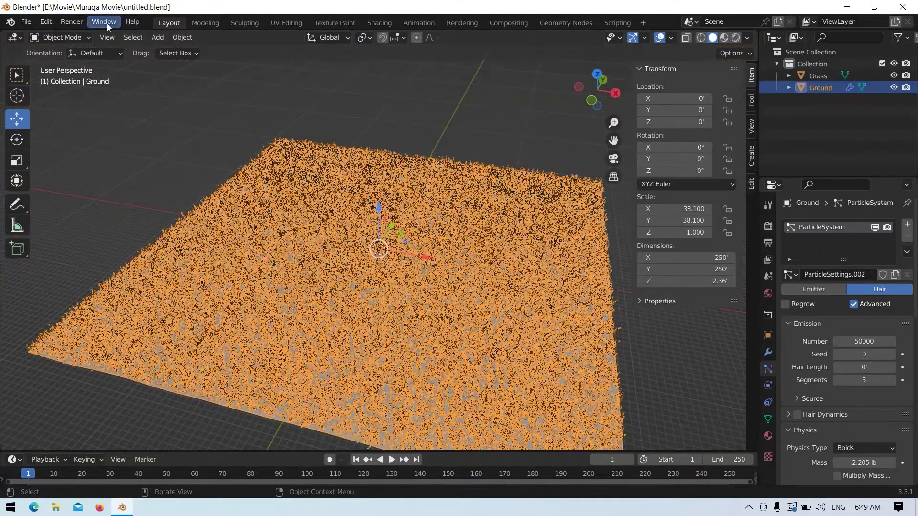
Add an area light at the center of the grass field.
left_click(71, 22)
mouse_move(46, 22)
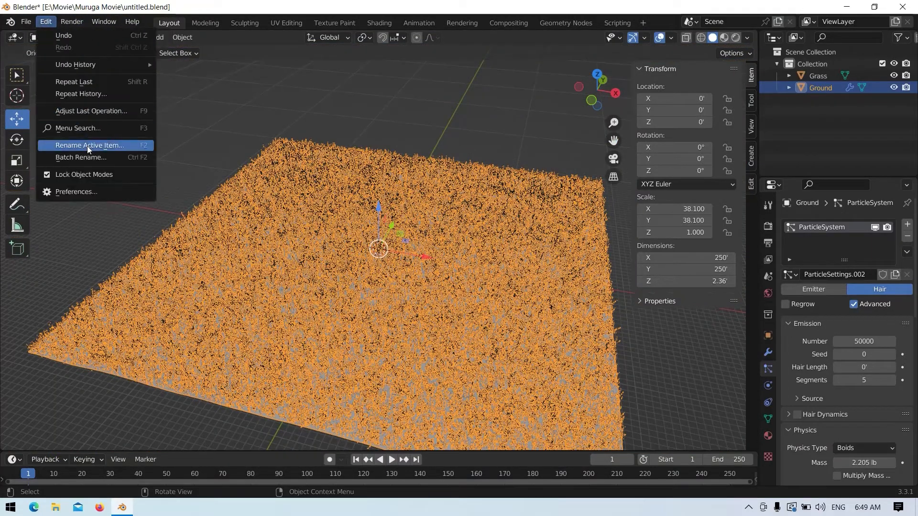
left_click(158, 37)
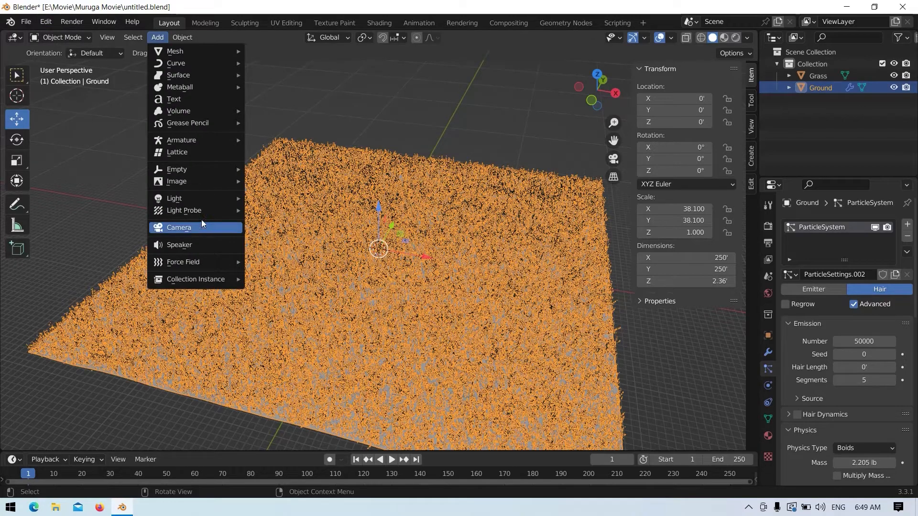
mouse_move(210, 193)
left_click(307, 232)
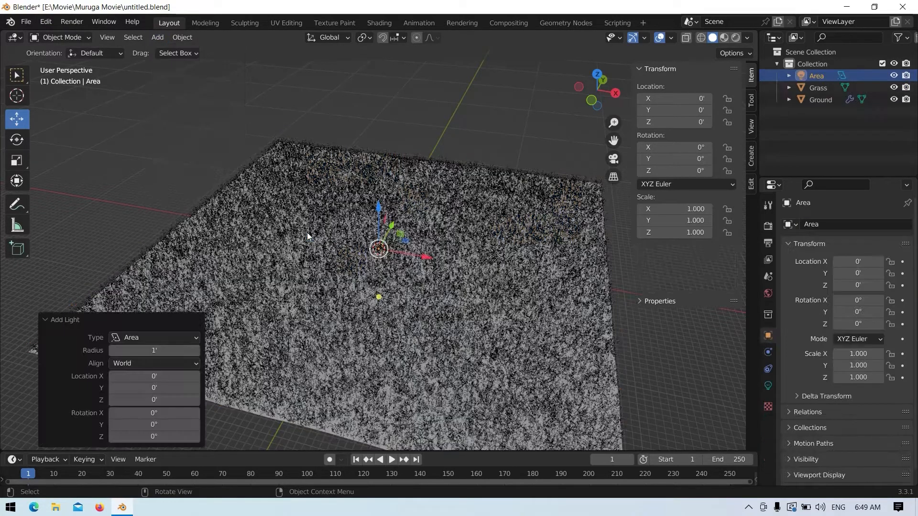
Raise the area light to about 68 ft above the ground and scale it up to about 13.3.
left_click_drag(381, 211, 375, 98)
key("s")
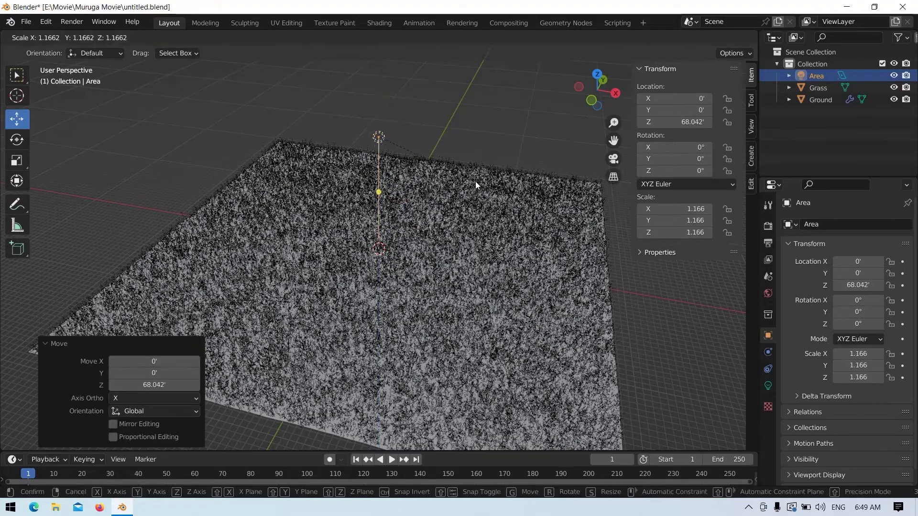
left_click(423, 49)
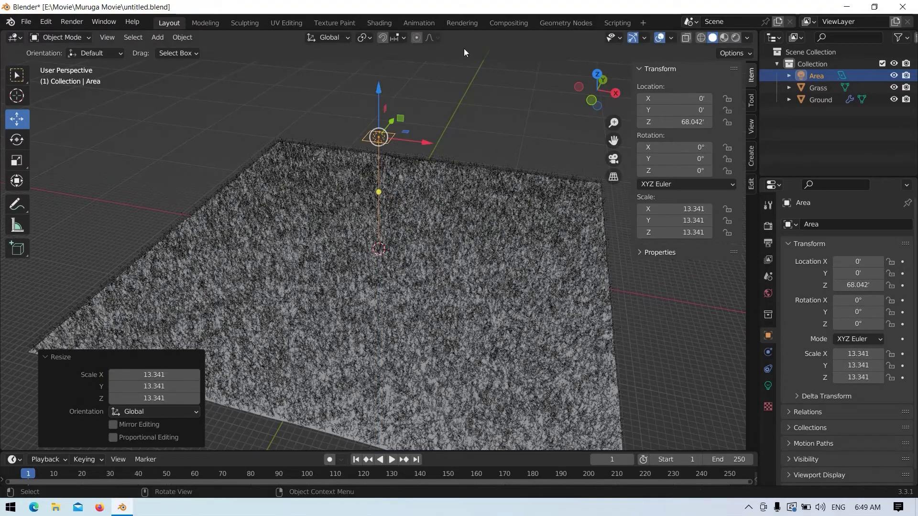
Set the area light's power to 1500 W.
left_click(769, 386)
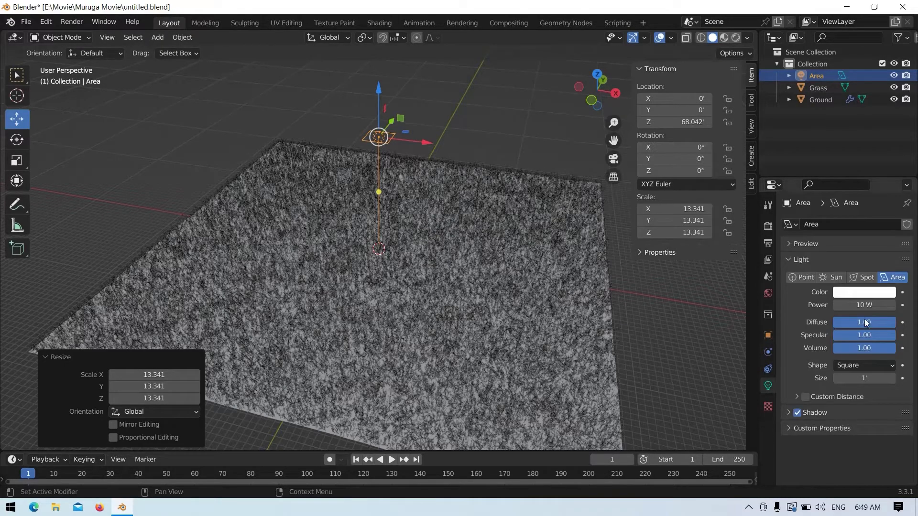
left_click(873, 302)
type("1500")
key("Return")
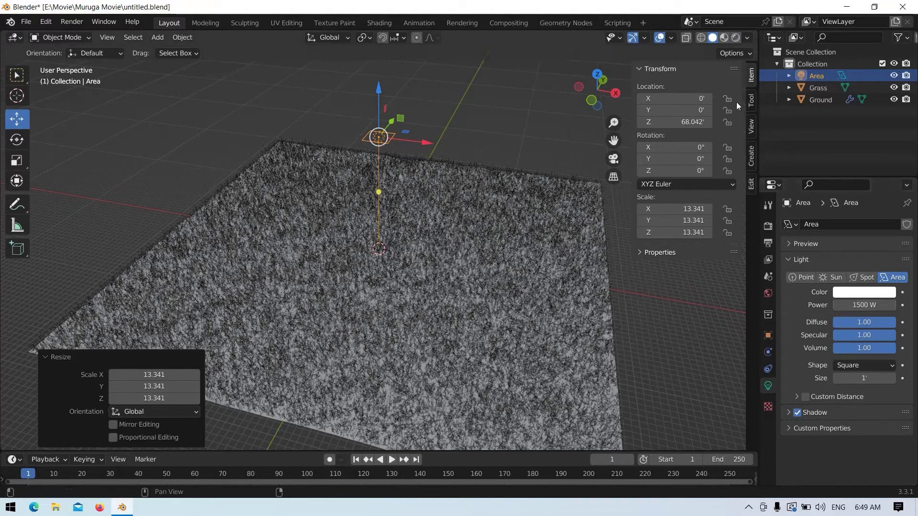
View the grass field in rendered shading and set the world background color to black.
left_click(735, 37)
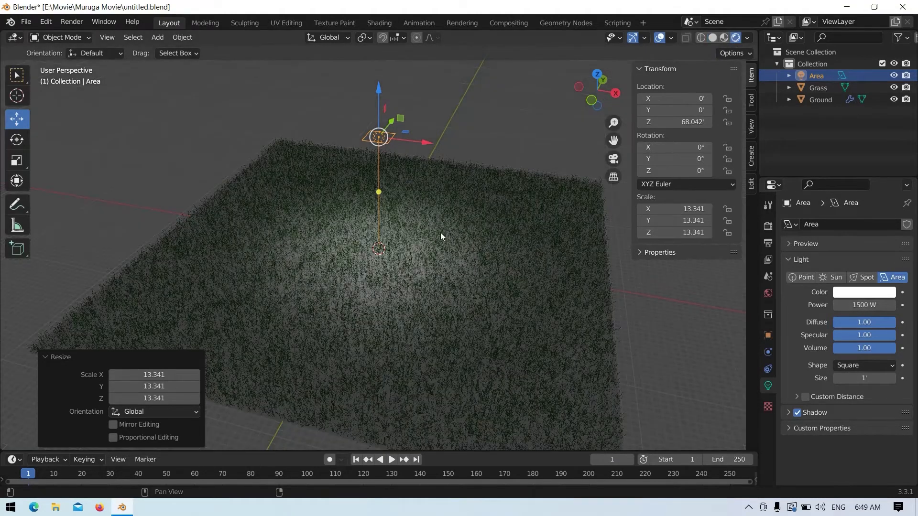
scroll(438, 237, "up", 10)
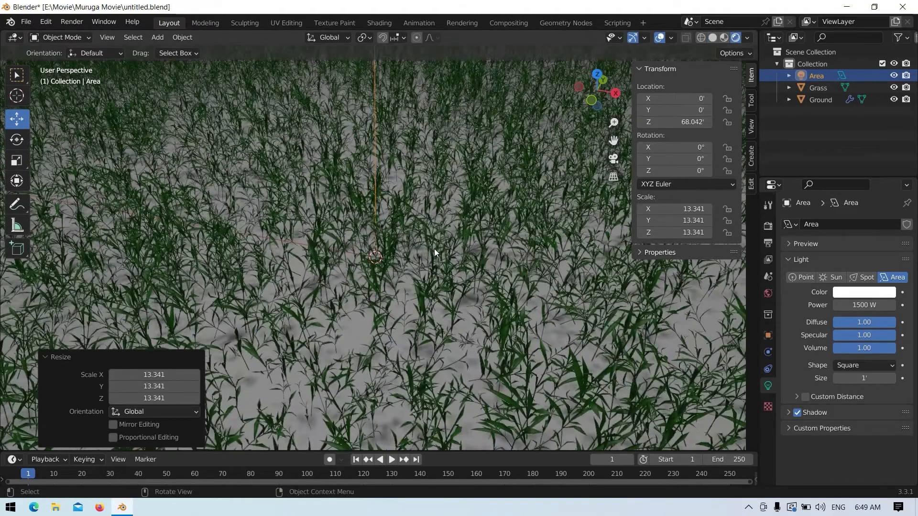
middle_click_drag(434, 249, 458, 228)
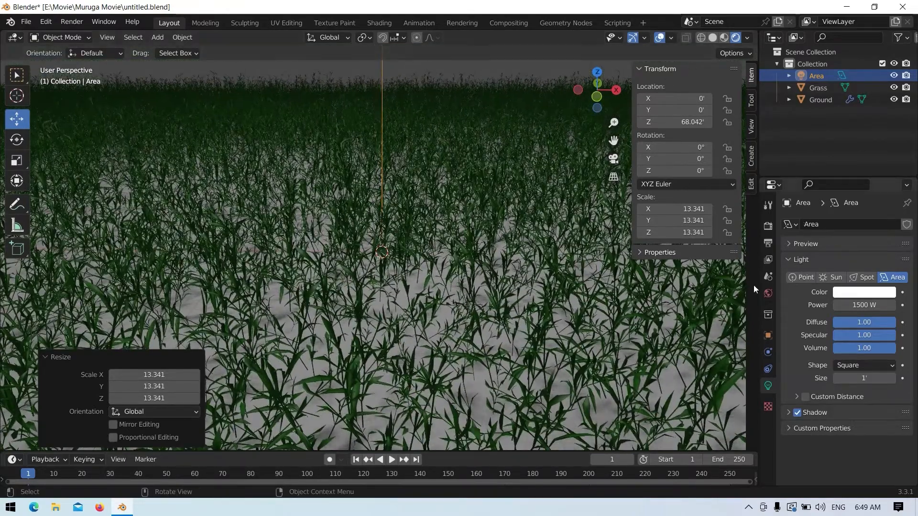
left_click(767, 294)
left_click(875, 302)
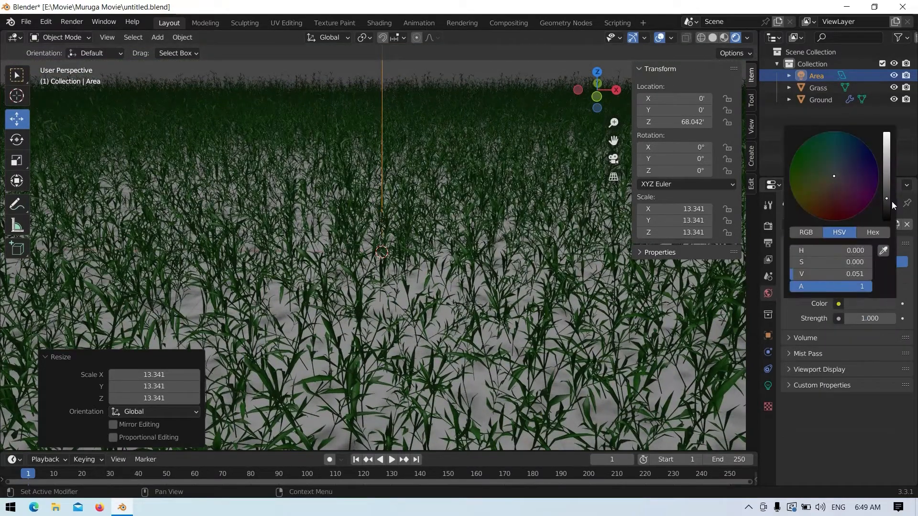
left_click_drag(887, 197, 893, 241)
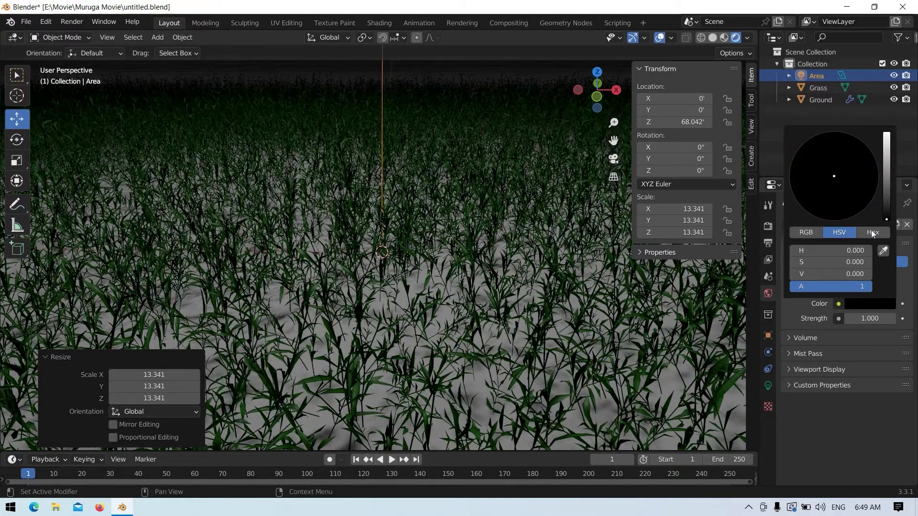
Return the viewport to solid shading and select the Ground object.
scroll(361, 230, "up", 3)
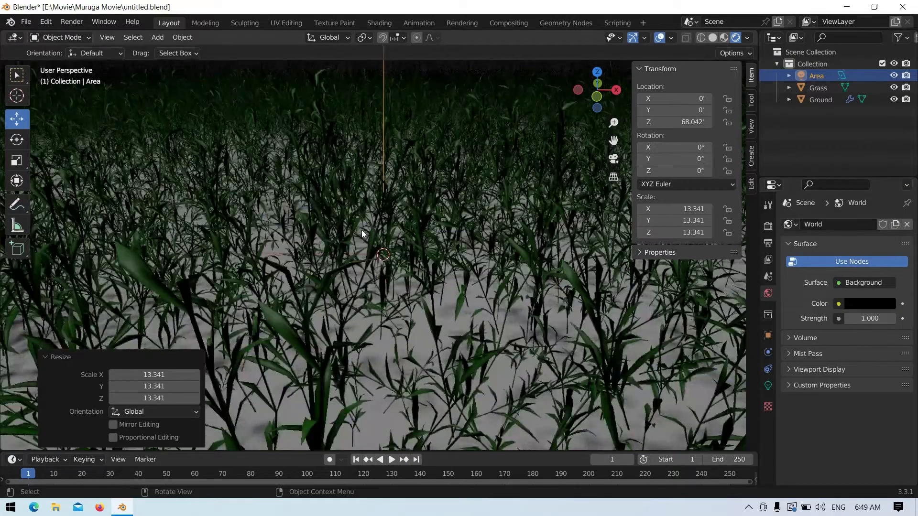
scroll(362, 231, "down", 5)
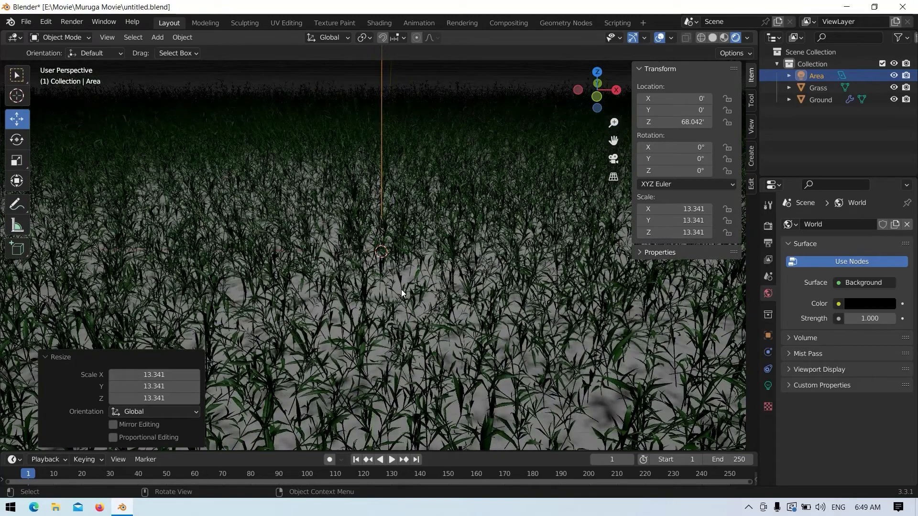
middle_click_drag(401, 291, 392, 283)
middle_click_drag(315, 272, 297, 271)
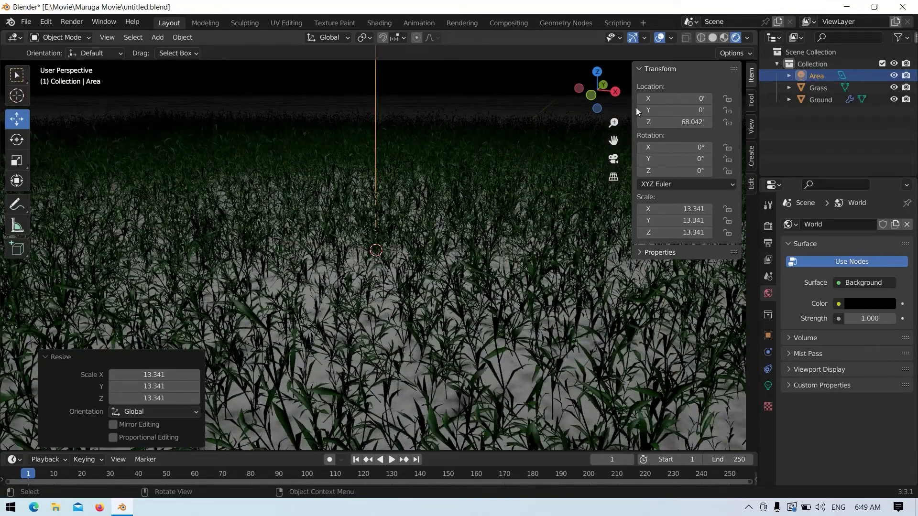
left_click(716, 38)
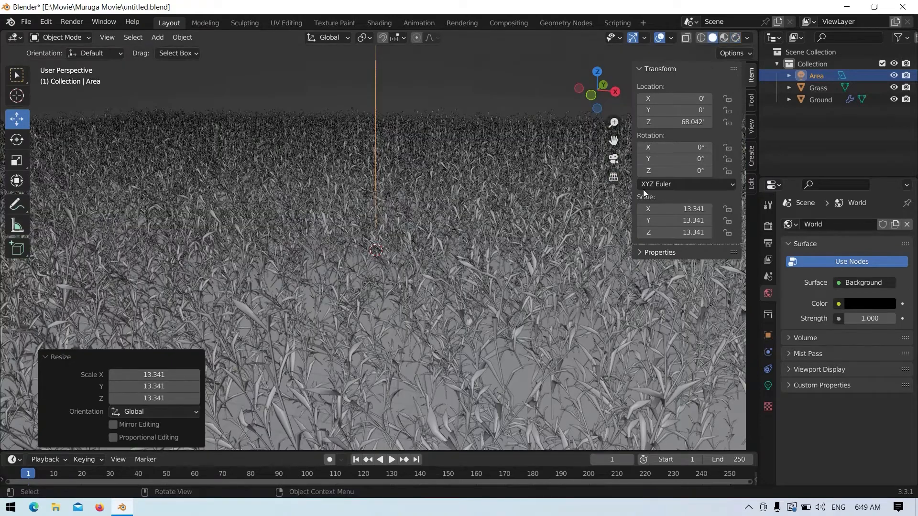
left_click(821, 99)
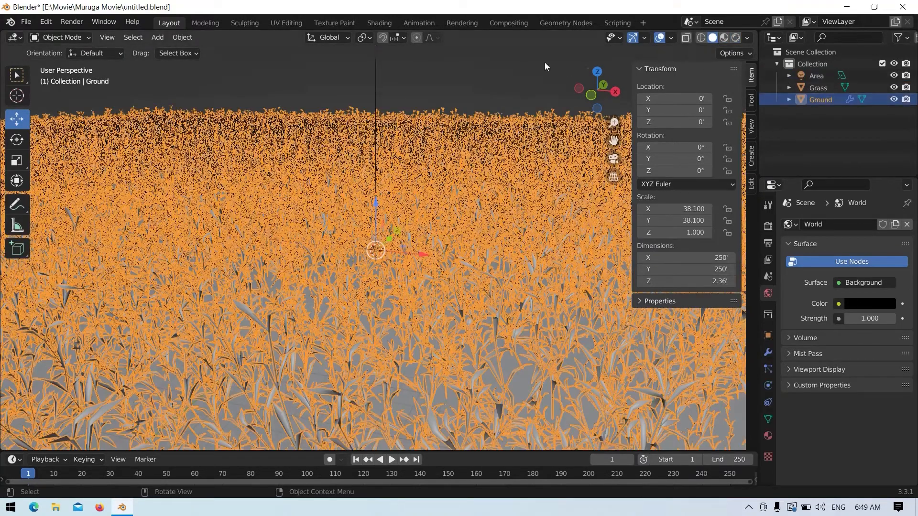
Open the Shading workspace and hide the Ground's grass particle system in the viewport.
left_click(383, 24)
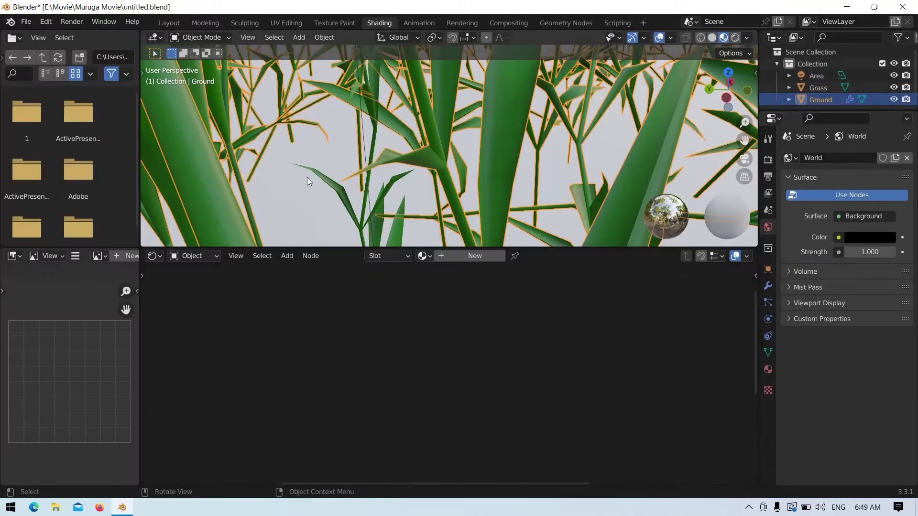
scroll(306, 179, "down", 10)
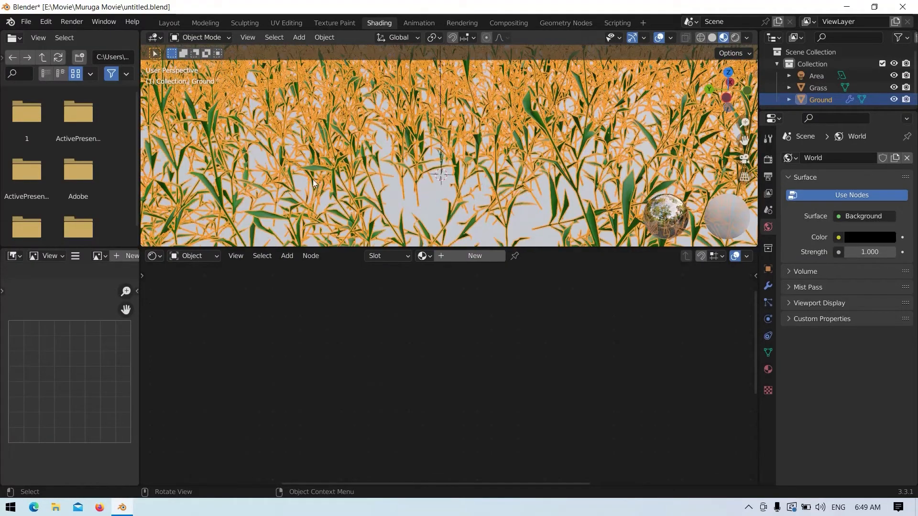
left_click(768, 302)
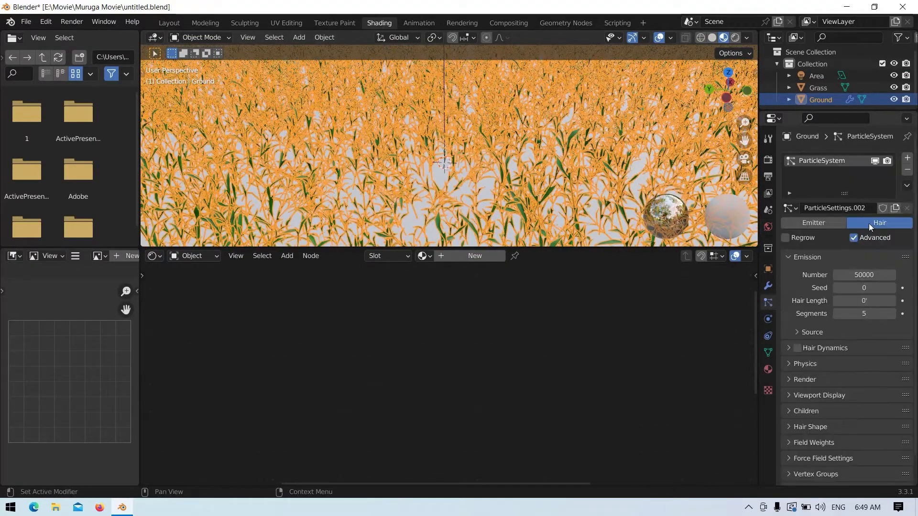
left_click(875, 160)
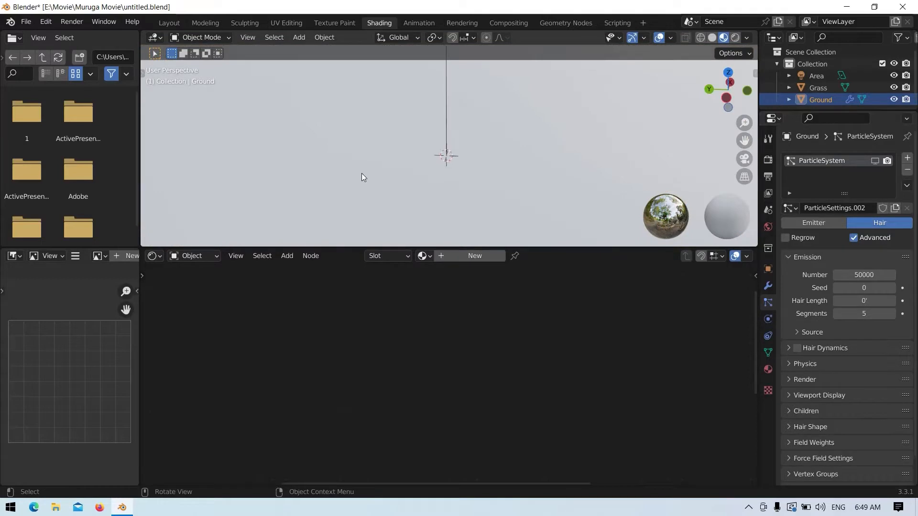
scroll(418, 165, "up", 8)
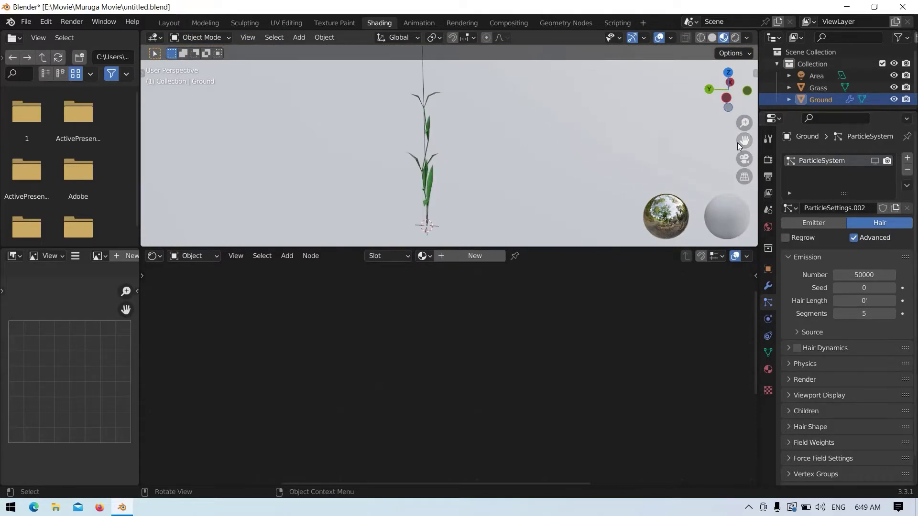
left_click_drag(737, 142, 606, 85)
scroll(595, 185, "down", 8)
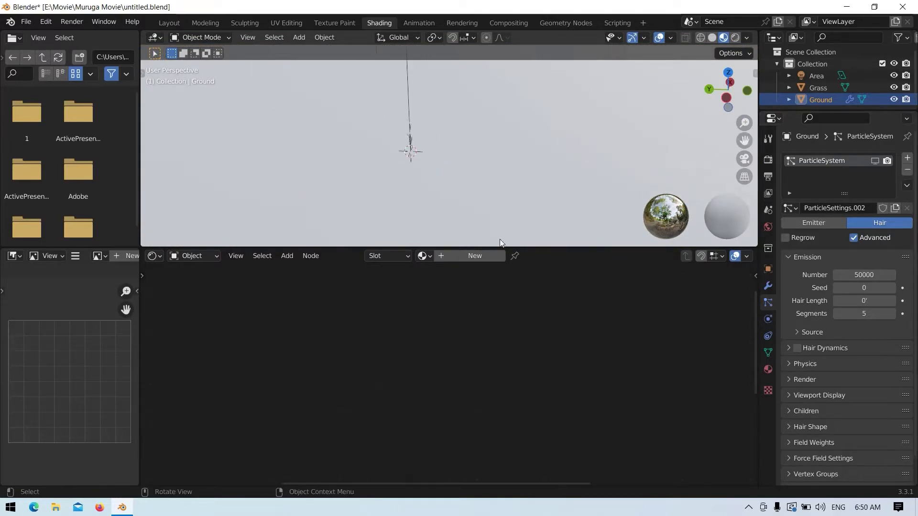
scroll(515, 181, "up", 3)
Create a new material for the Ground and add a Texture Coordinate node to it.
left_click(486, 257)
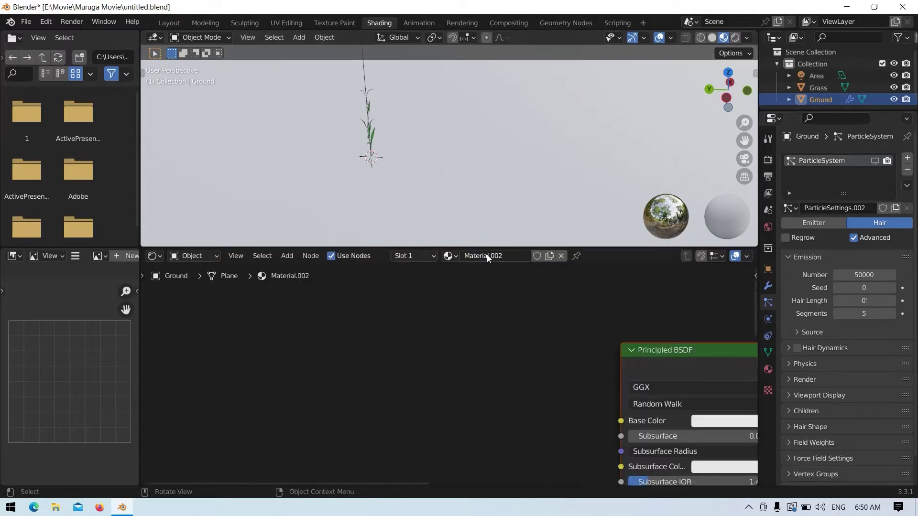
scroll(361, 331, "down", 5)
middle_click_drag(503, 313, 603, 293)
middle_click_drag(516, 359, 514, 324)
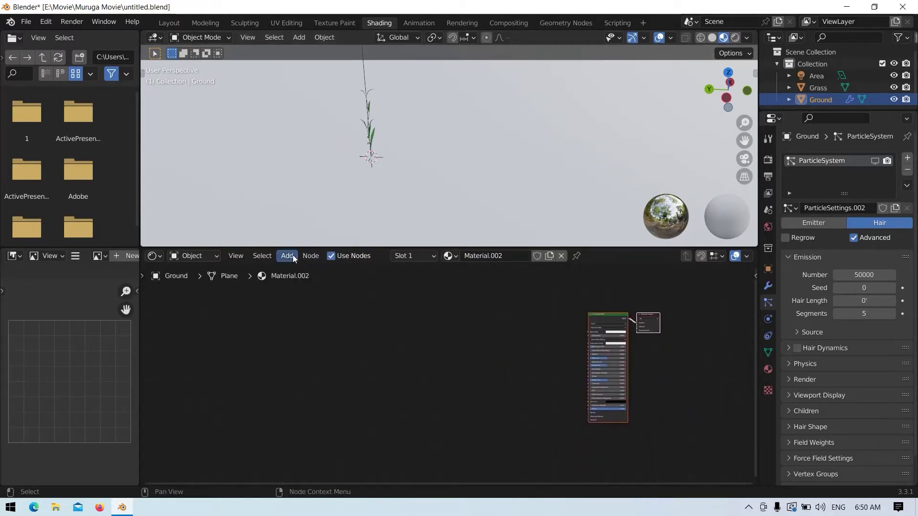
left_click(288, 256)
left_click(301, 270)
type("texc")
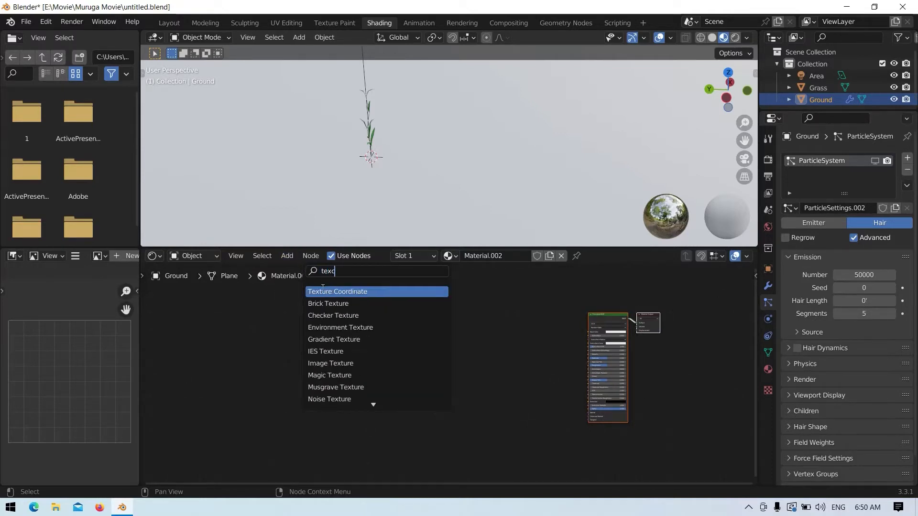
key("Return")
left_click(317, 337)
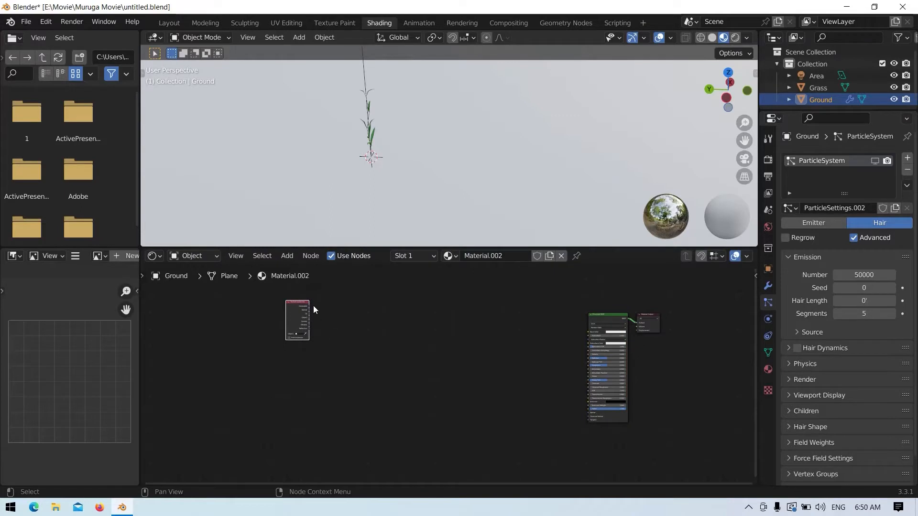
Add a Mapping node whose Vector input is fed by the Texture Coordinate node's Generated output.
scroll(304, 311, "up", 6)
middle_click_drag(303, 310, 418, 372)
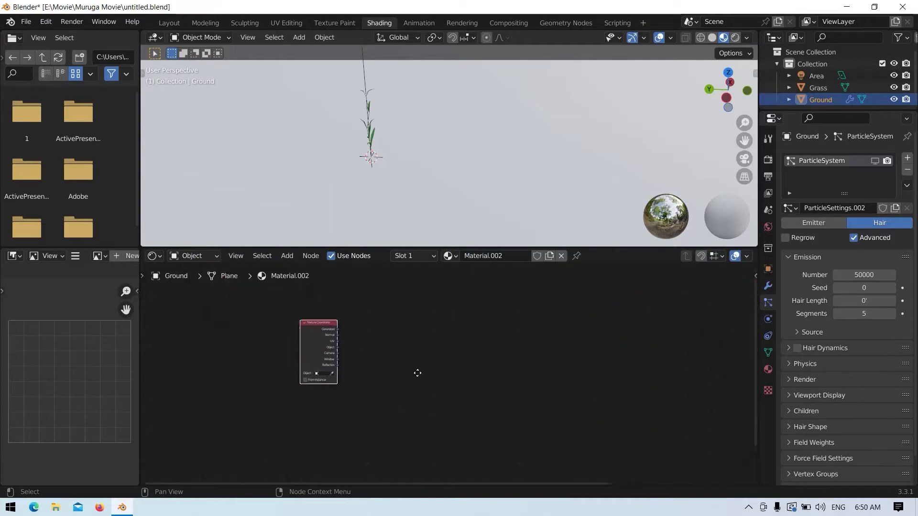
scroll(354, 346, "up", 6)
left_click_drag(277, 303, 337, 311)
type("mappi")
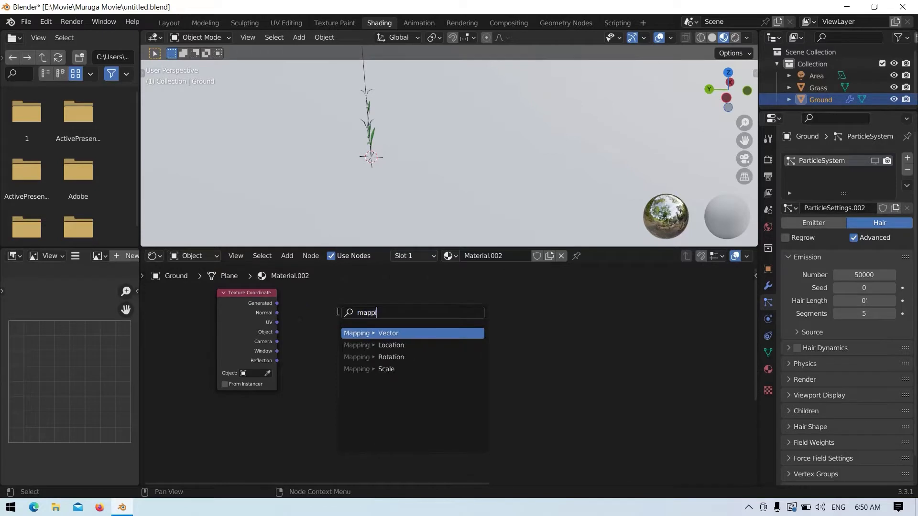
key("Return")
left_click(338, 311)
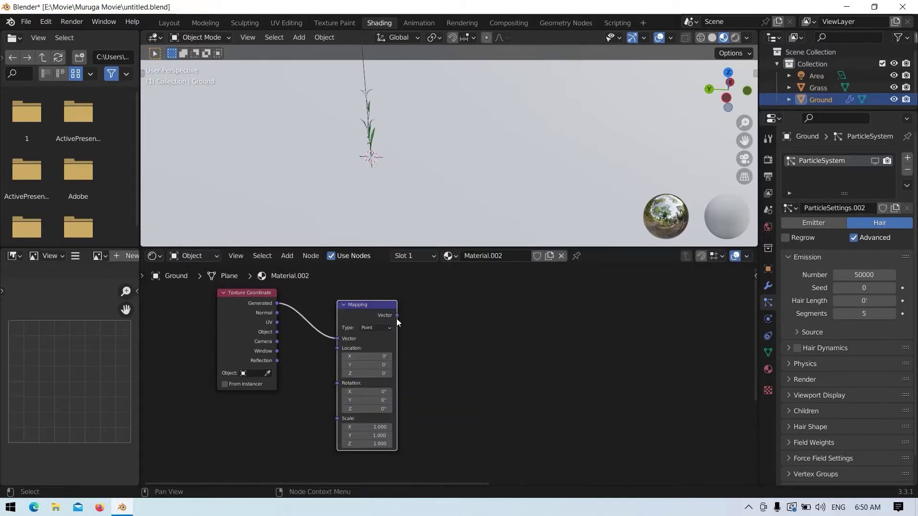
Add a Noise Texture node with its Vector input linked from the Mapping node.
left_click_drag(397, 316, 428, 317)
type("noise")
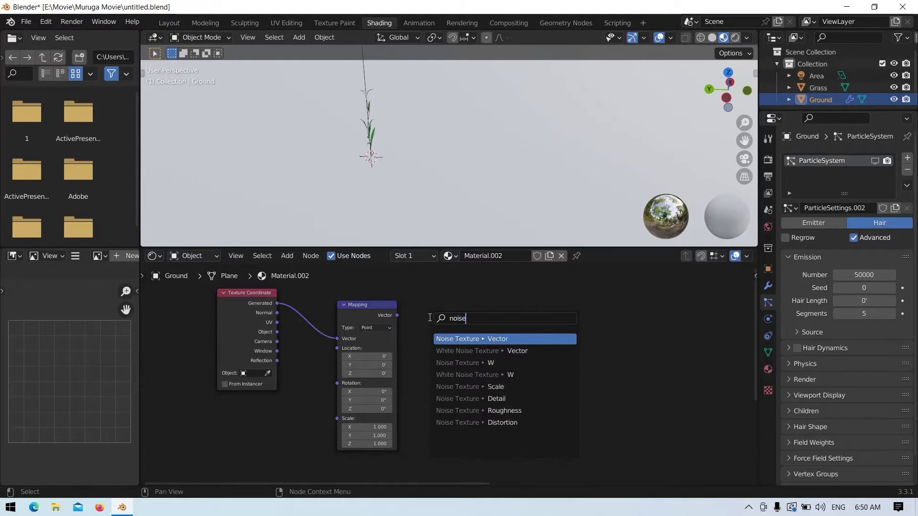
key("Return")
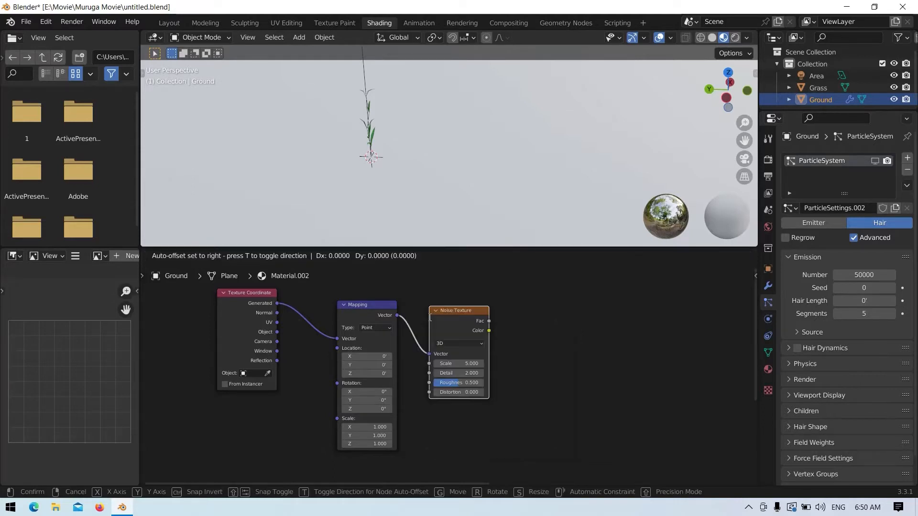
left_click(429, 316)
Add a ColorRamp node driven by the Noise Texture's Fac output.
left_click_drag(490, 321, 541, 319)
type("color")
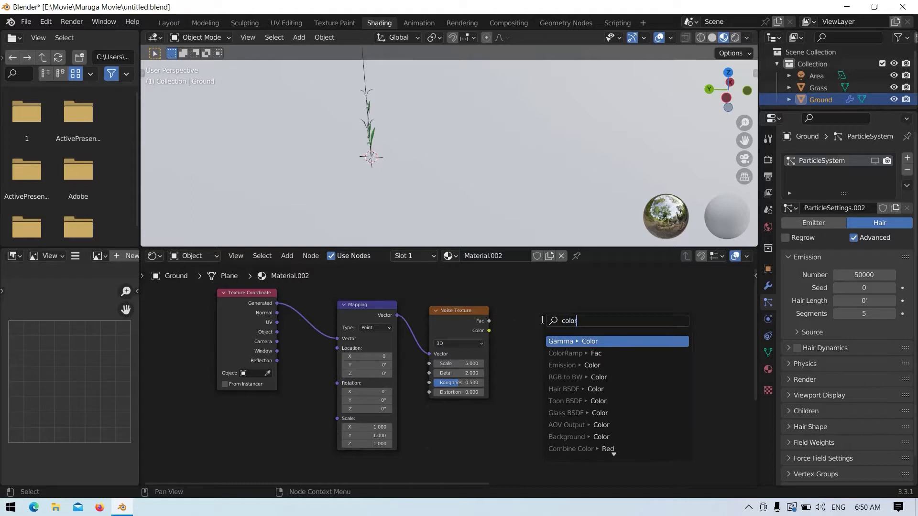
key("Down")
key("Return")
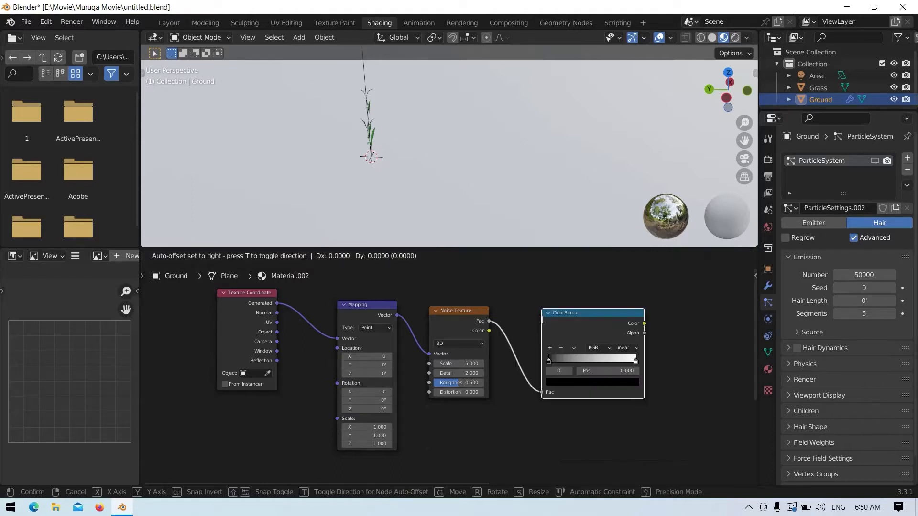
left_click(542, 319)
Link the ColorRamp's Color output to the Principled BSDF's Base Color and move the ColorRamp closer to the shader.
middle_click_drag(643, 333, 340, 358)
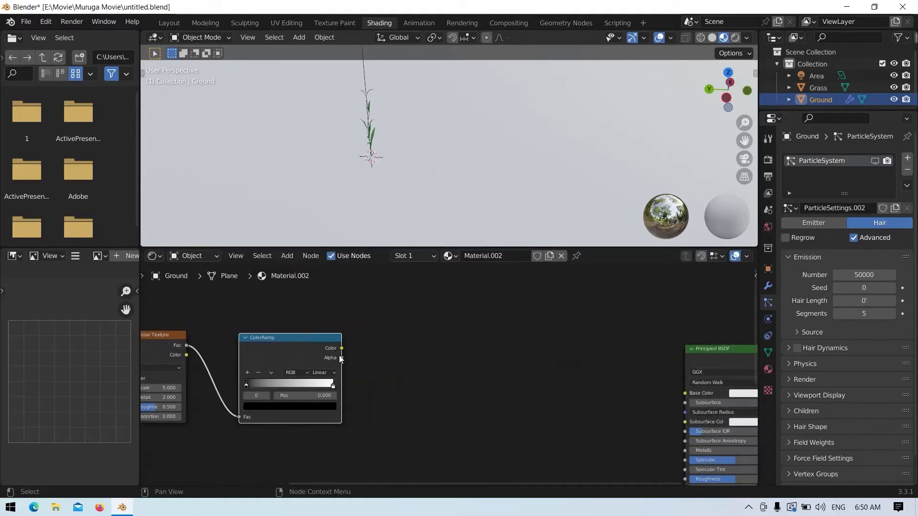
left_click_drag(342, 348, 683, 393)
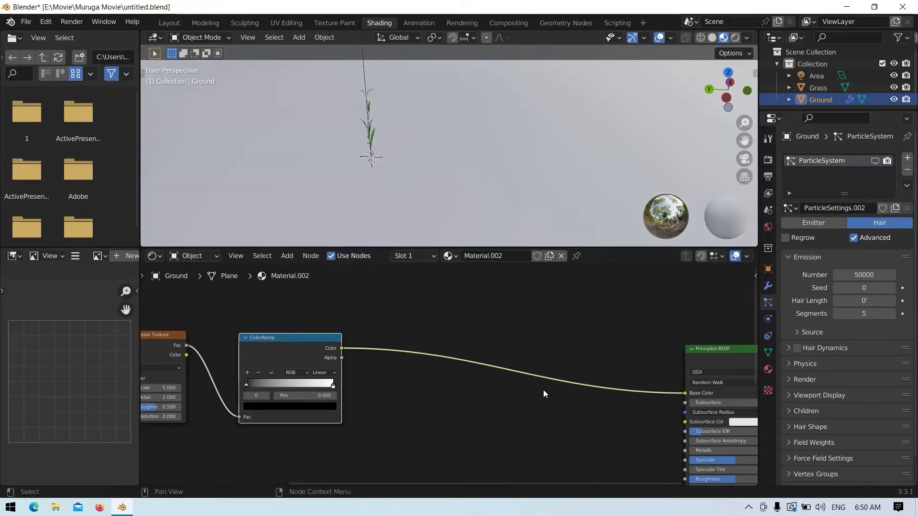
left_click_drag(327, 344, 443, 350)
scroll(511, 184, "down", 7)
scroll(511, 182, "down", 6)
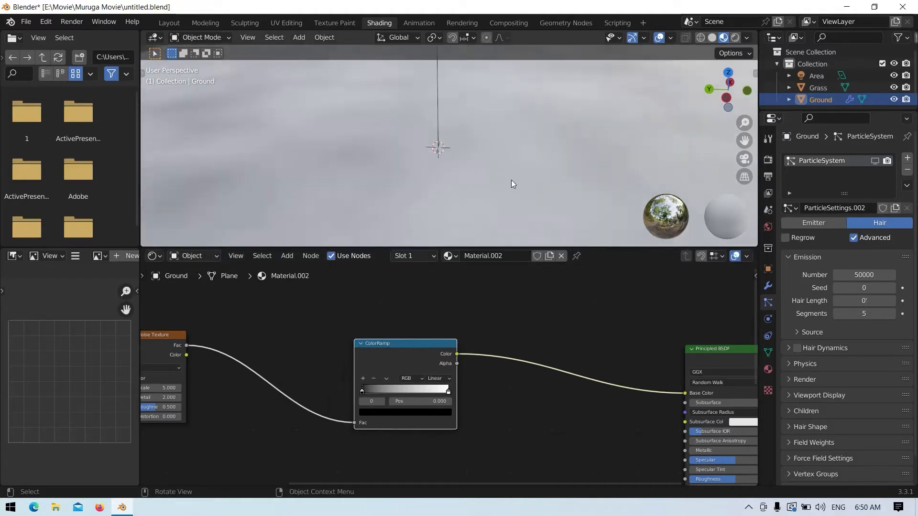
left_click_drag(744, 141, 747, 88)
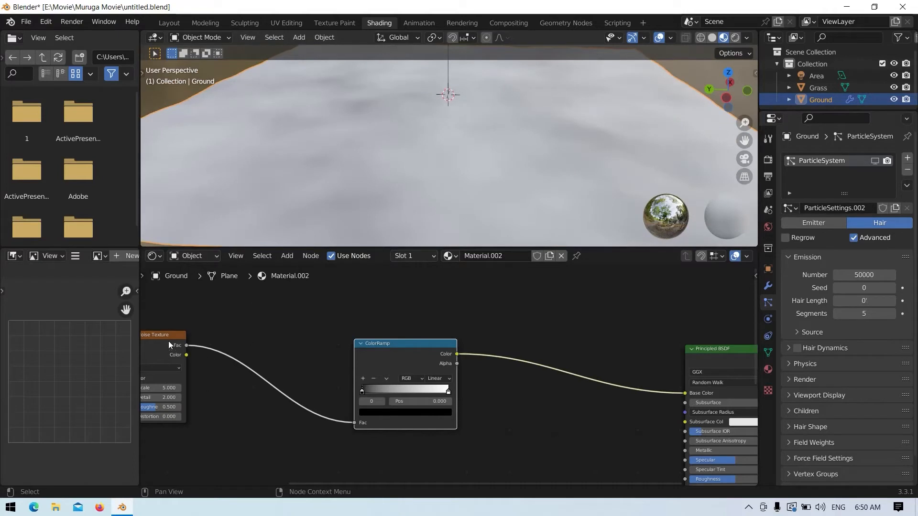
Move the Noise Texture node closer to the ColorRamp and set its Scale to 40.
left_click_drag(168, 340, 269, 342)
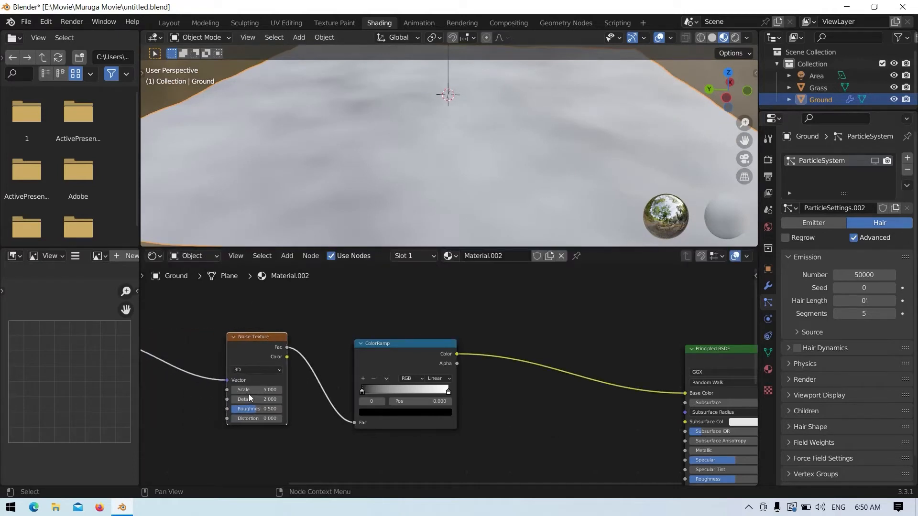
left_click_drag(247, 390, 332, 396)
scroll(414, 216, "down", 3)
scroll(414, 217, "up", 2)
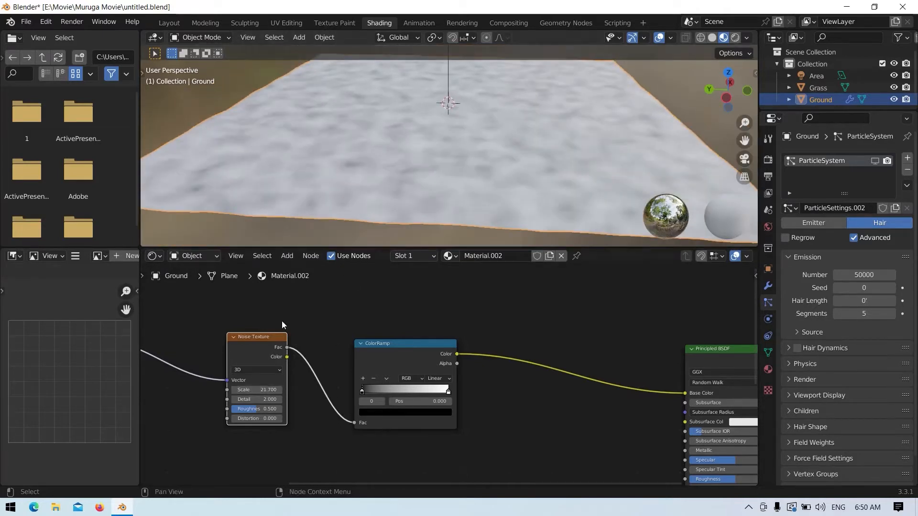
left_click_drag(259, 390, 363, 398)
left_click(256, 391)
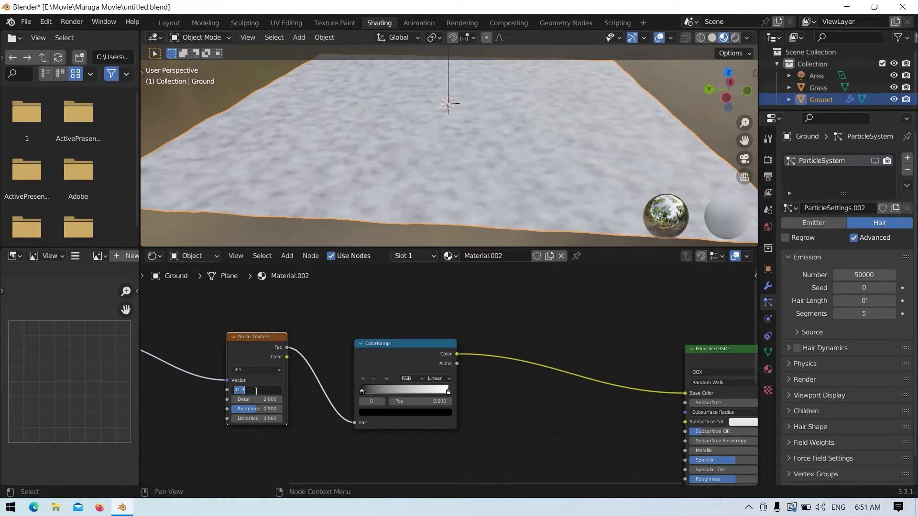
type("40")
key("Return")
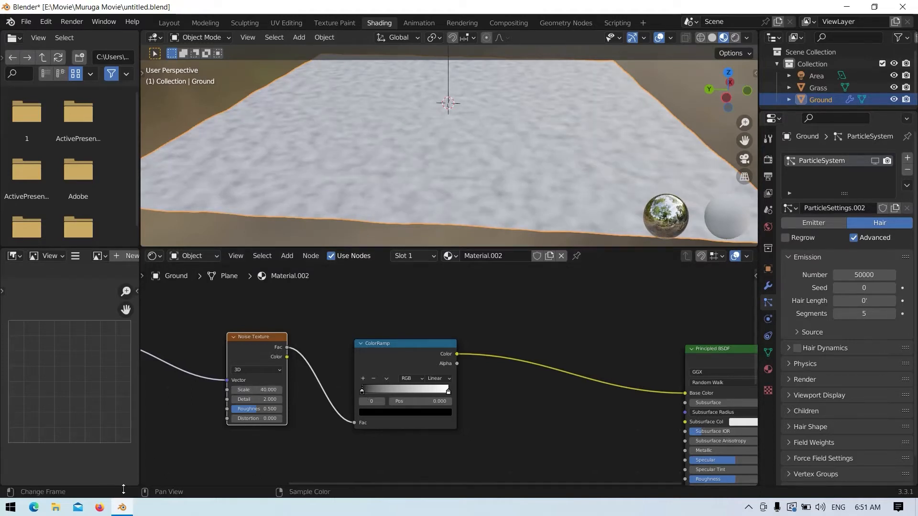
Switch to Firefox and search Google Images for "ground shade".
left_click(100, 508)
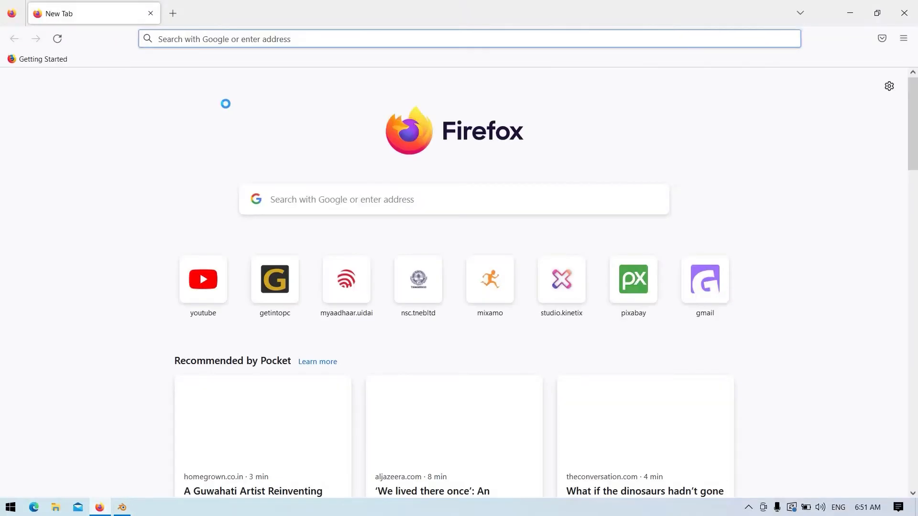
type("groun")
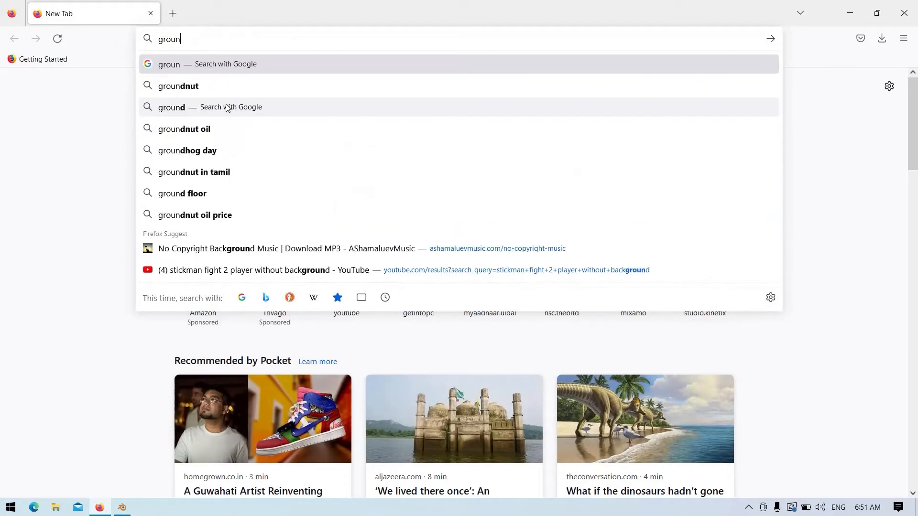
type("d shade")
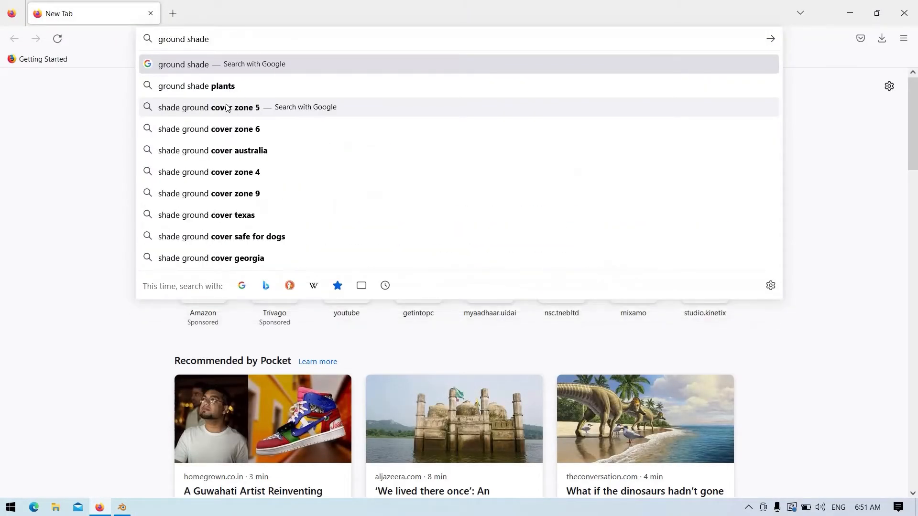
key("Return")
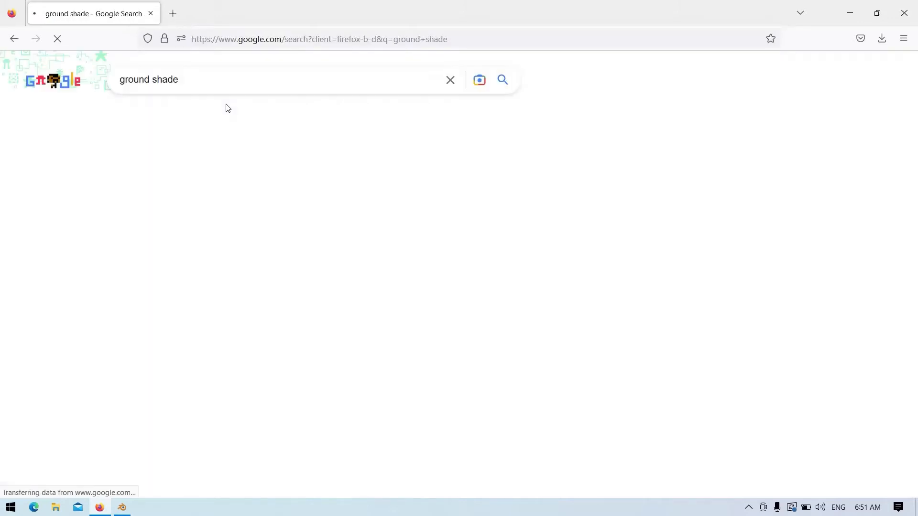
left_click(193, 118)
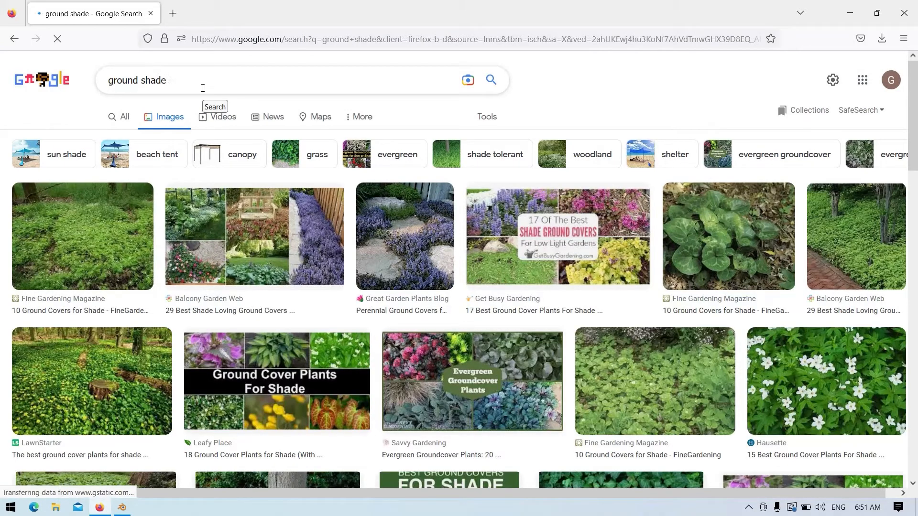
Change the image search to "ground pantone".
key("BackSpace")
key("BackSpace")
key("BackSpace")
key("BackSpace")
key("BackSpace")
key("BackSpace")
type("pan")
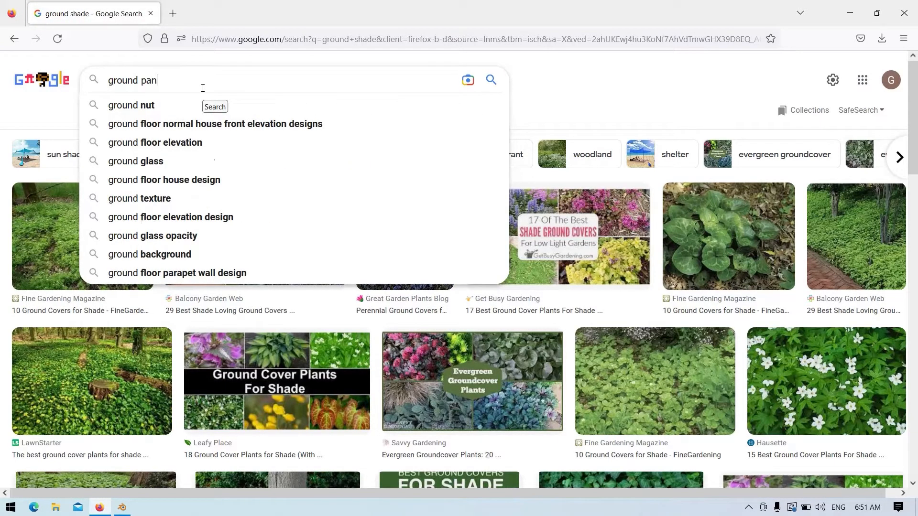
type("tone")
key("Return")
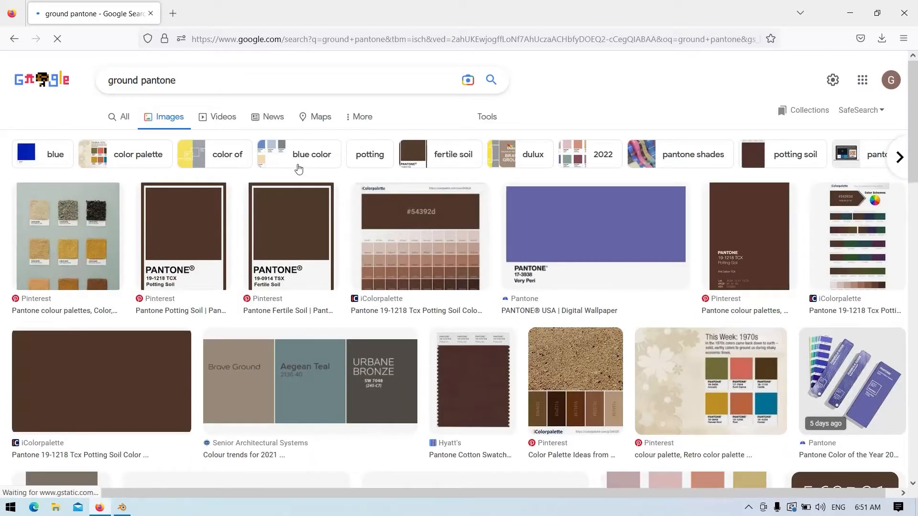
Open the iColorpalette soil, sand and gravel palette image at full size in a new browser tab.
left_click(602, 350)
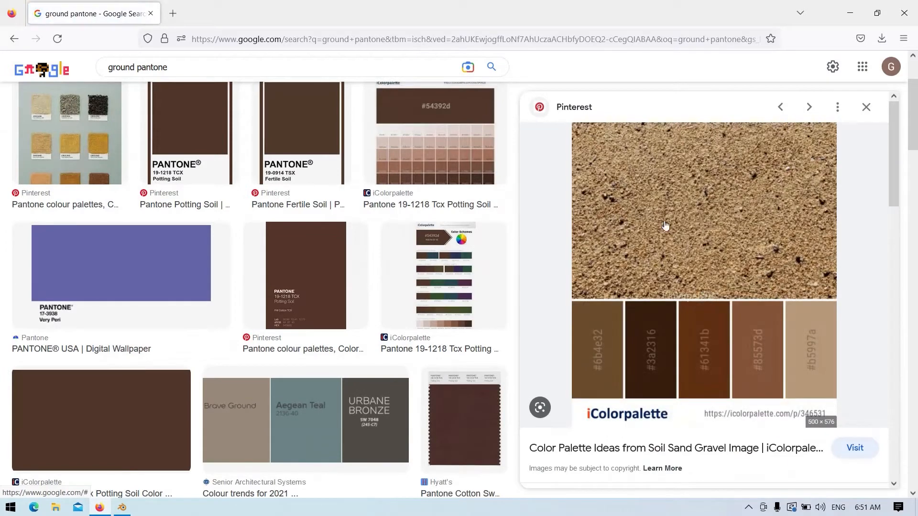
right_click(641, 233)
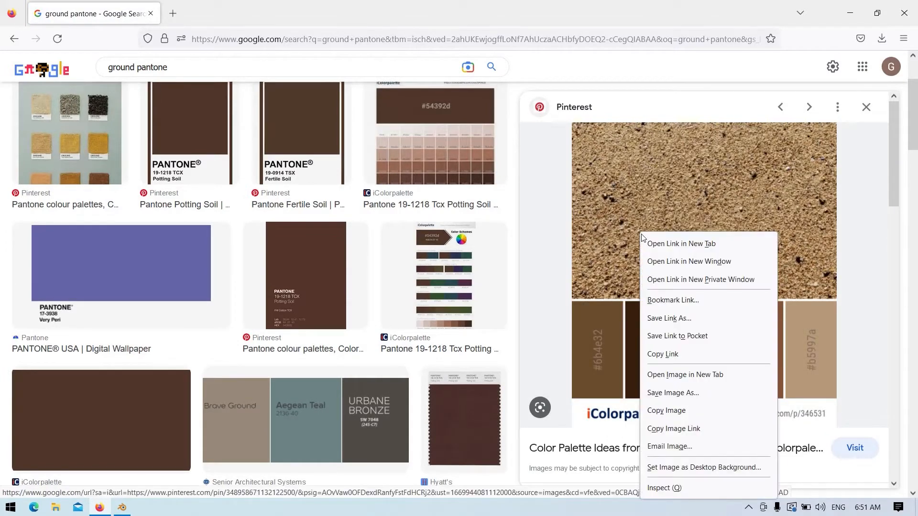
left_click(685, 375)
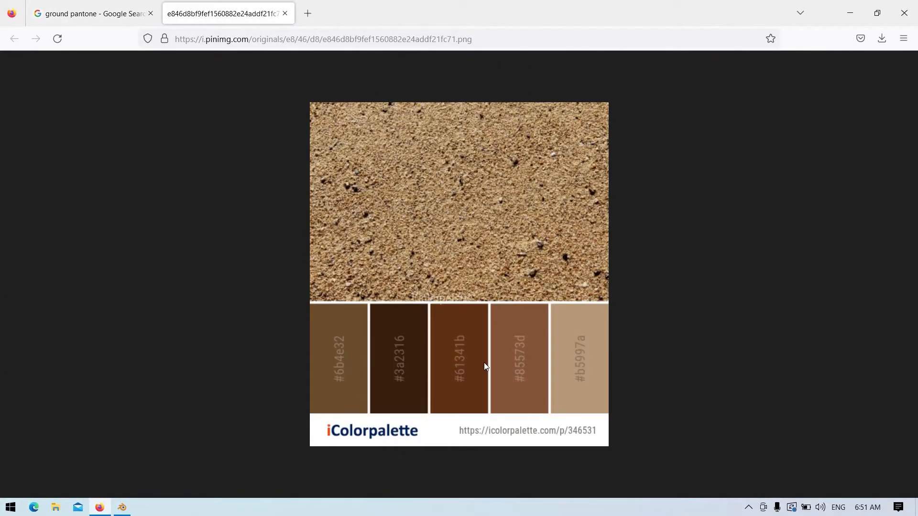
Switch back to Blender and set the ColorRamp's black stop to the palette's dark brown, hex 3a2316.
key("alt+Tab")
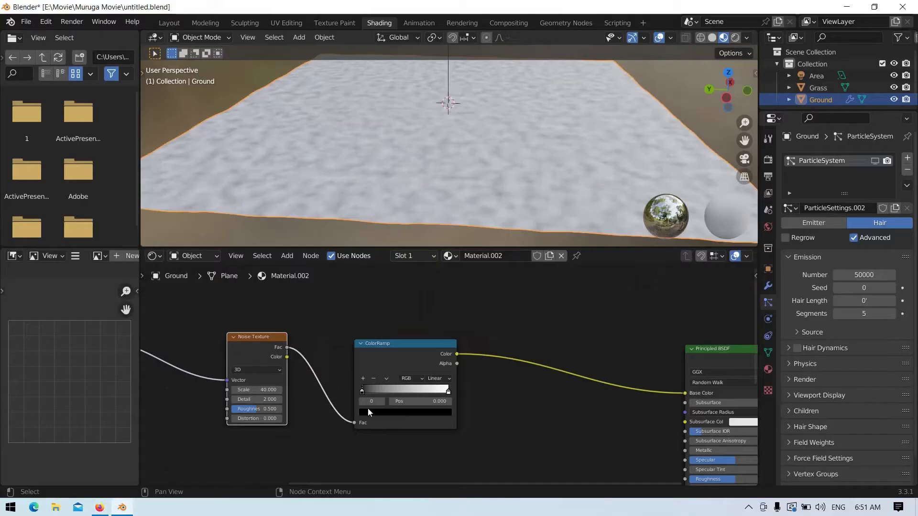
left_click(382, 412)
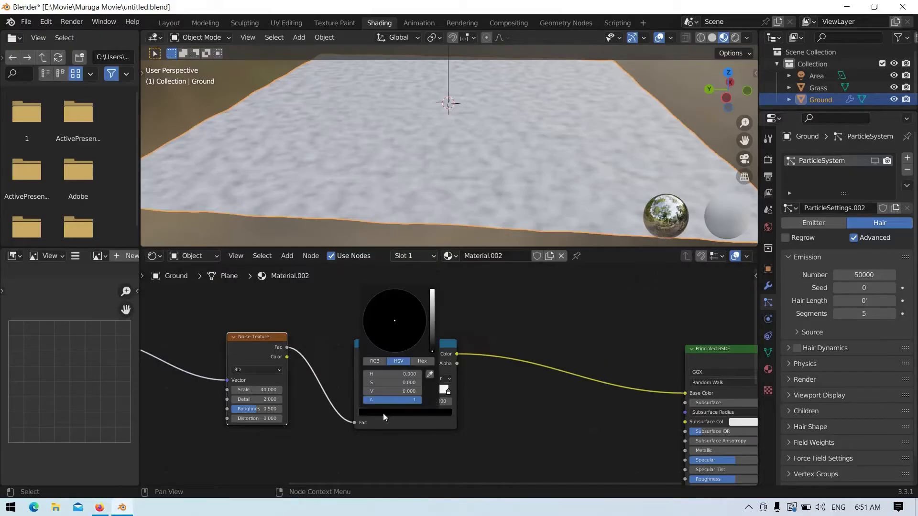
left_click(423, 361)
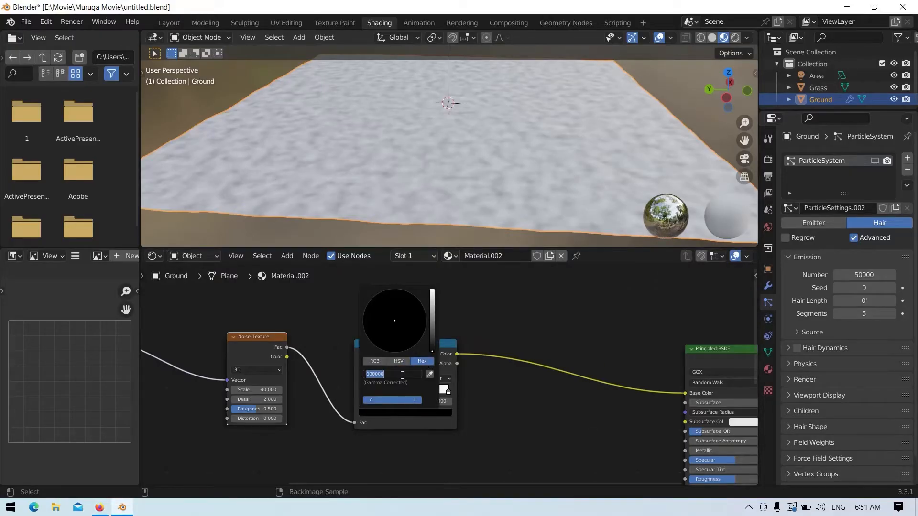
key("alt+Tab")
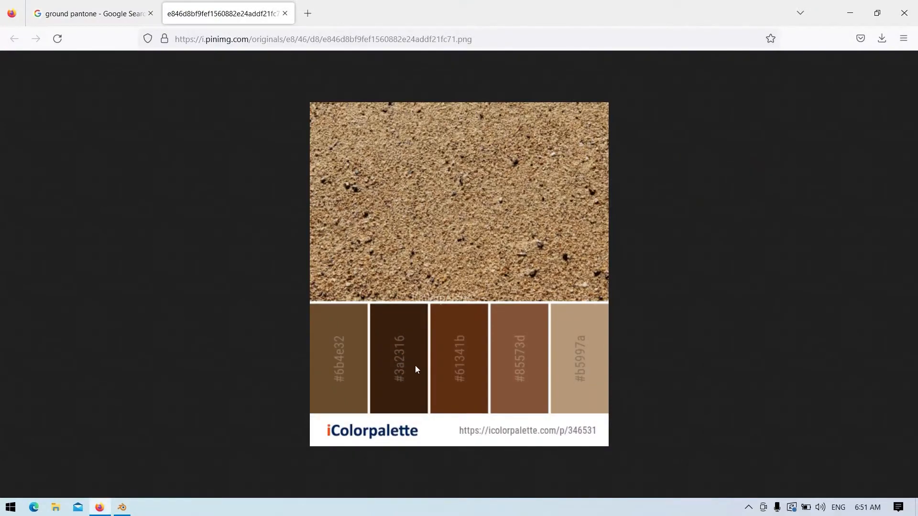
key("alt+Tab")
type("3a")
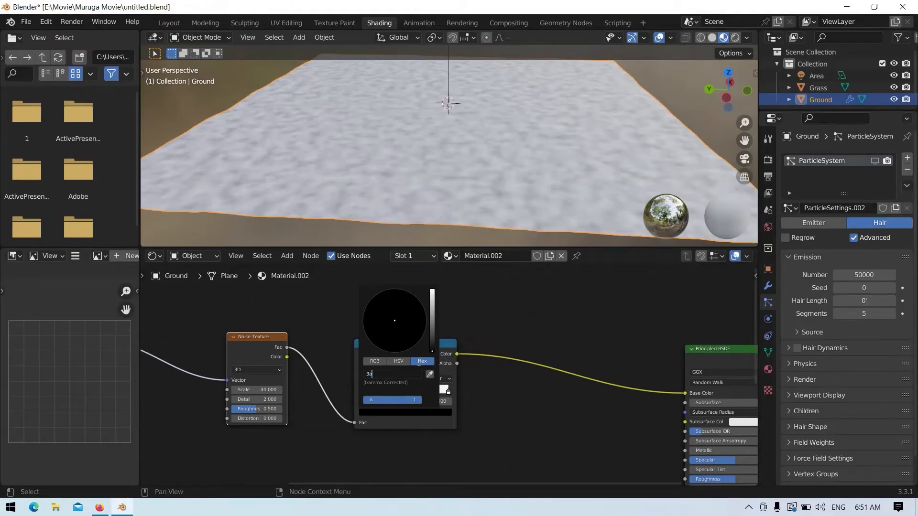
key("alt+Tab")
key("alt+Tab")
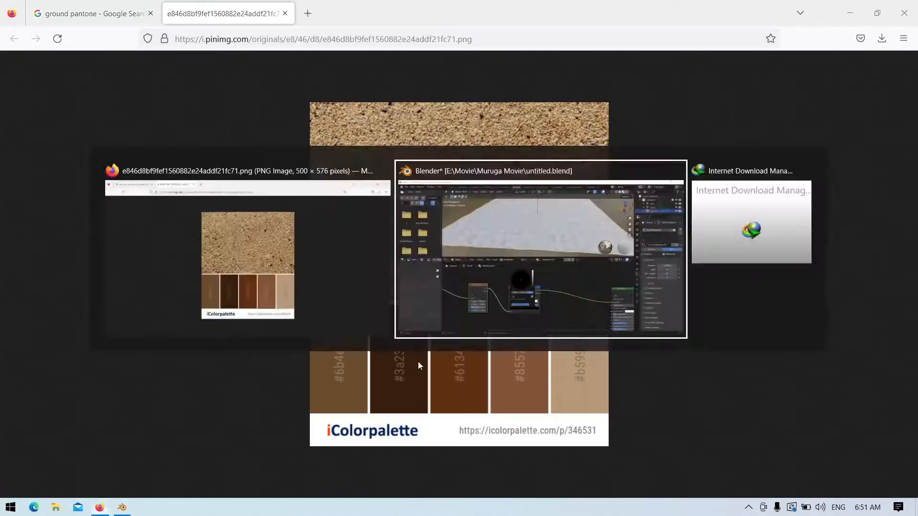
type("231")
key("alt+Tab")
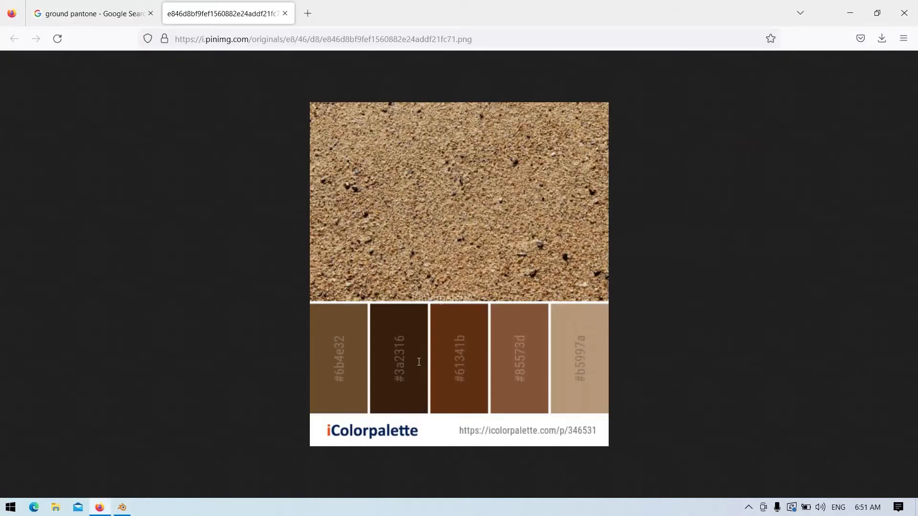
key("alt+Tab")
type("6")
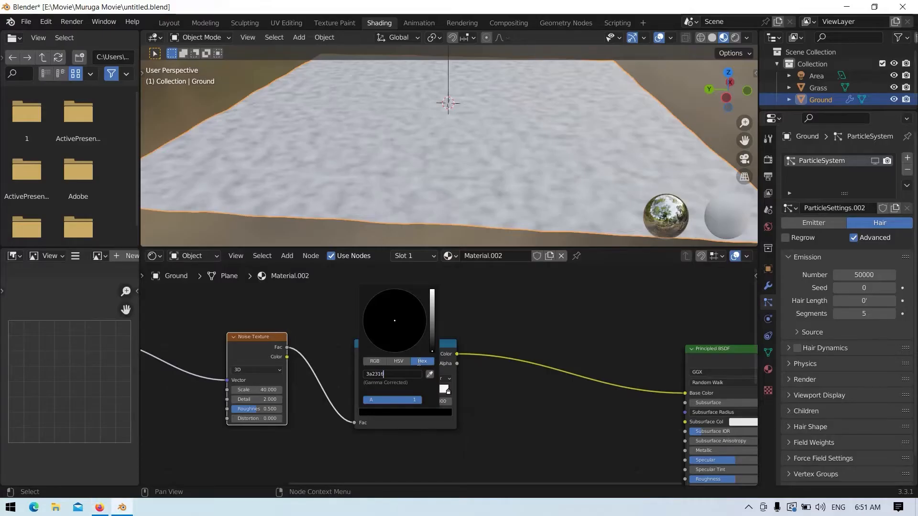
key("Return")
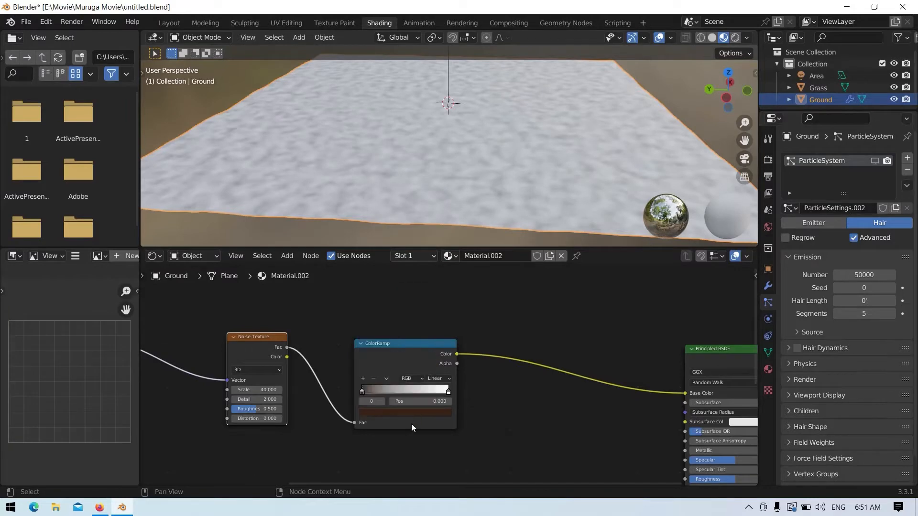
Select the ColorRamp's white end stop for editing.
left_click(447, 393)
left_click(449, 393)
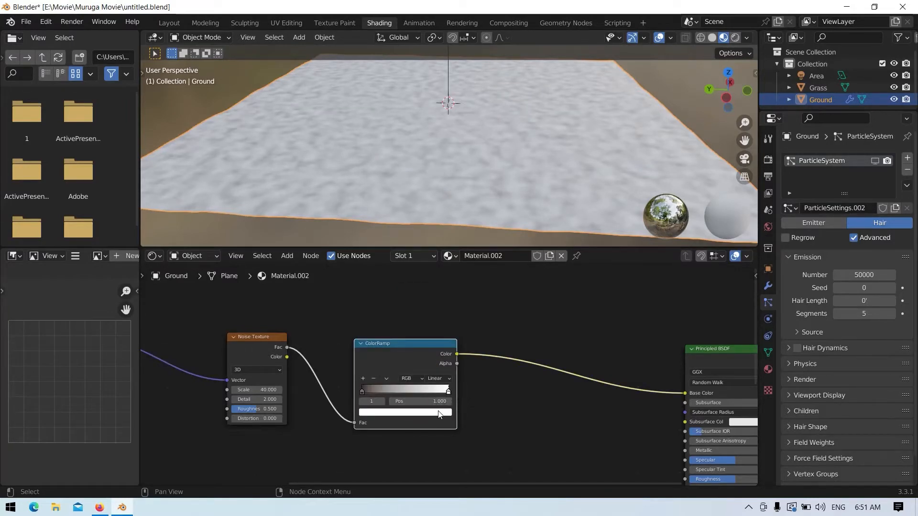
left_click(440, 413)
key("alt+Tab")
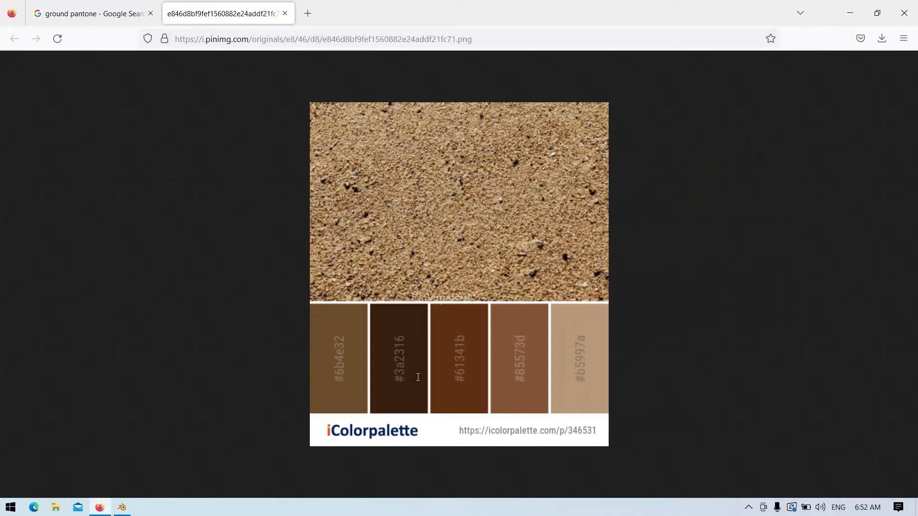
key("alt+Tab")
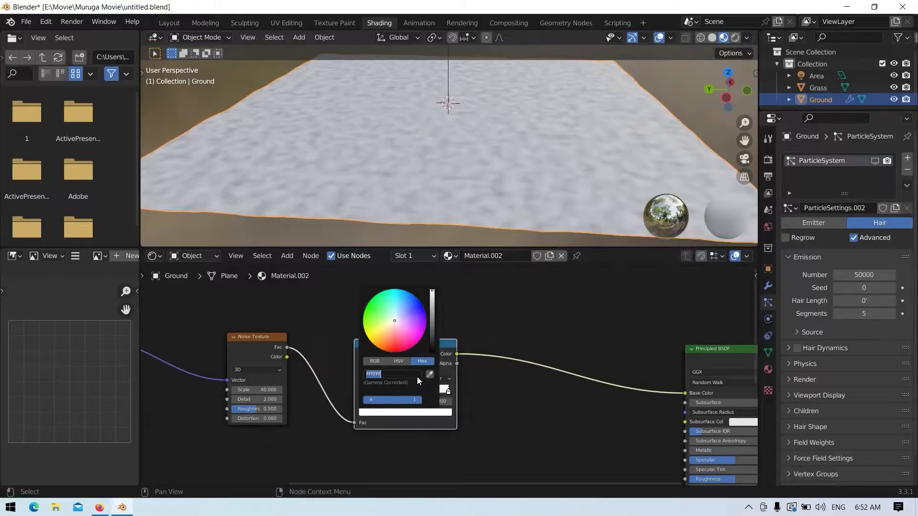
left_click(418, 375)
type("b5")
key("Return")
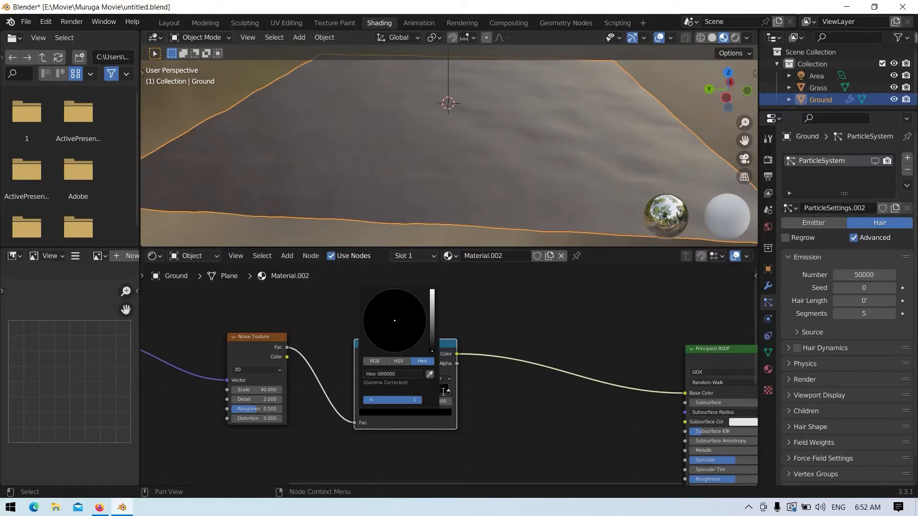
key("Escape")
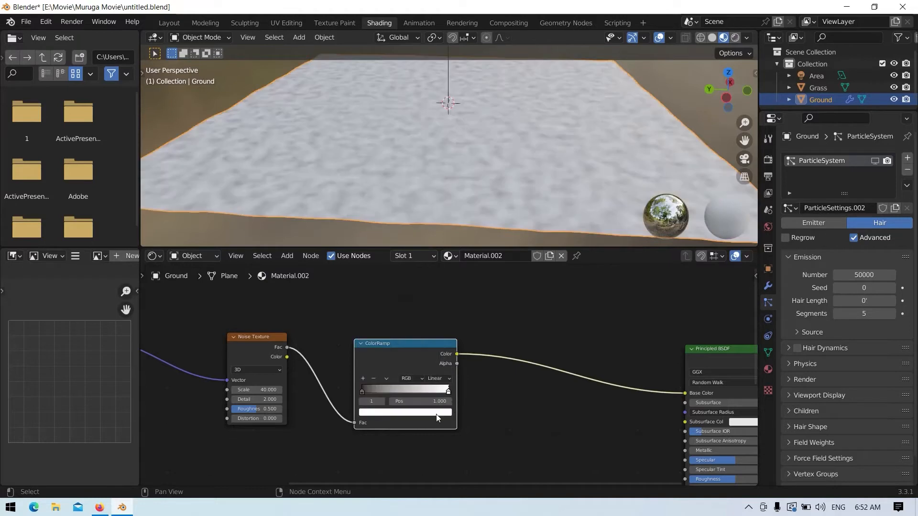
Set the ColorRamp's white end stop to the palette's light sand color, hex b5997a.
left_click(436, 414)
left_click(403, 374)
type("b5")
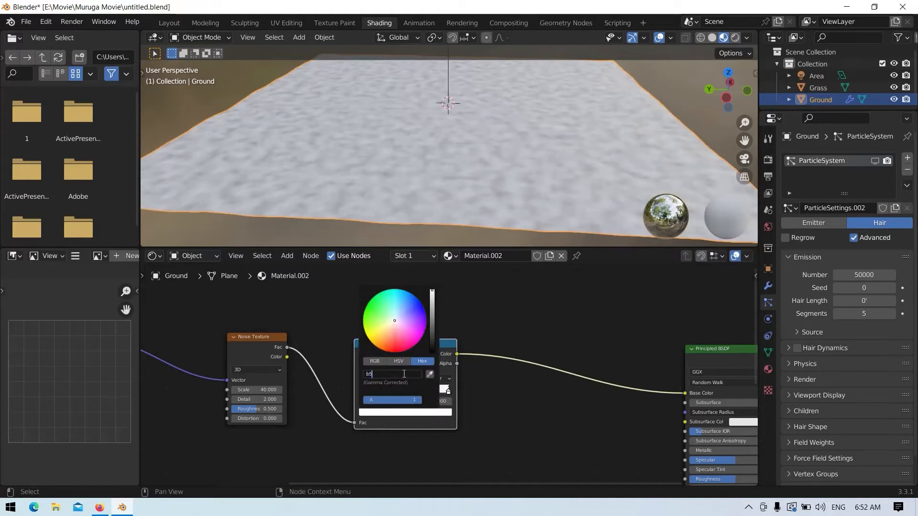
key("alt+Tab")
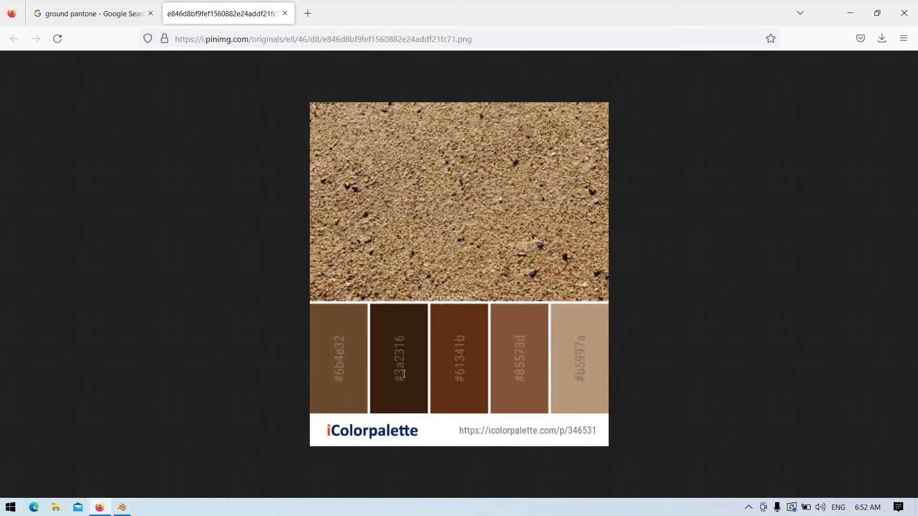
key("alt+Tab")
type("5997")
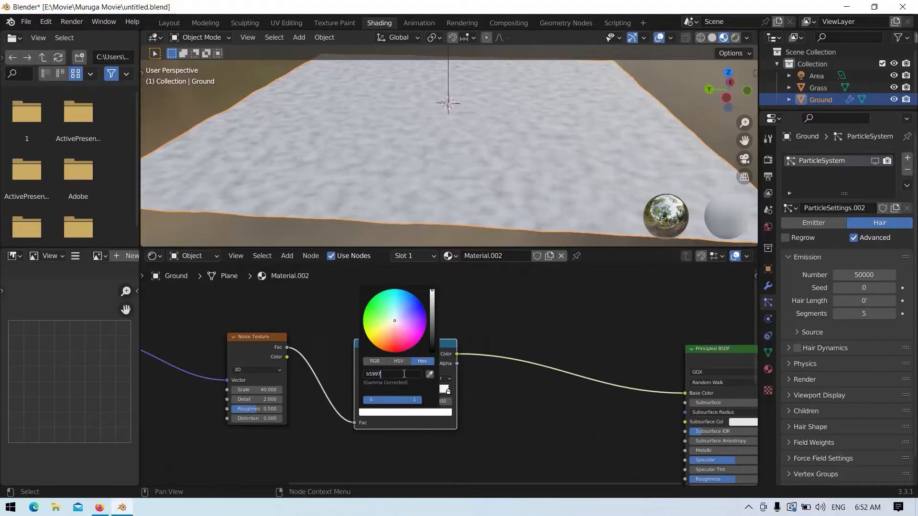
key("Return")
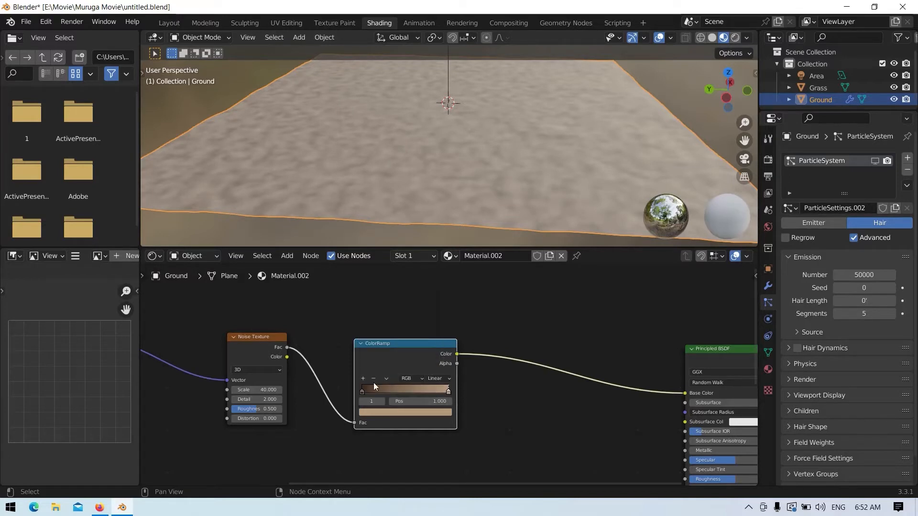
Add a middle stop to the ColorRamp and color it with the palette's reddish brown, hex 85573d.
left_click(363, 379)
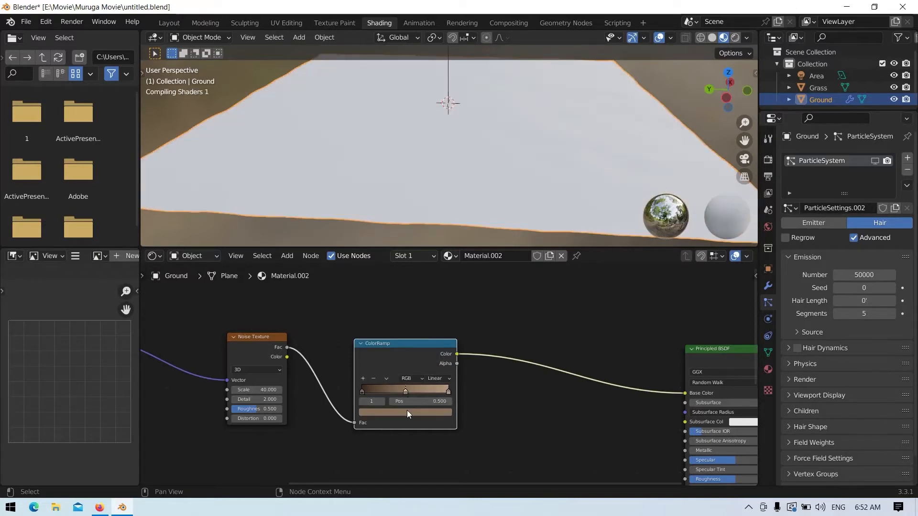
left_click(406, 410)
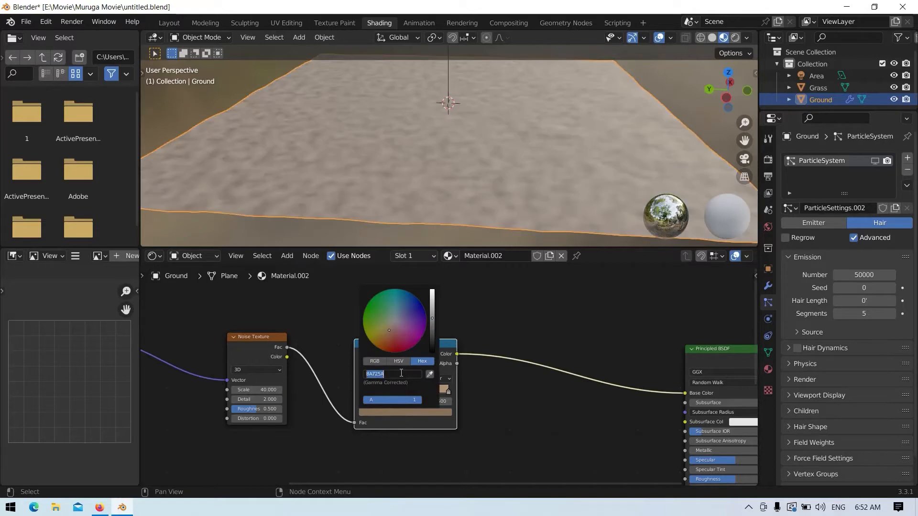
key("alt+Tab")
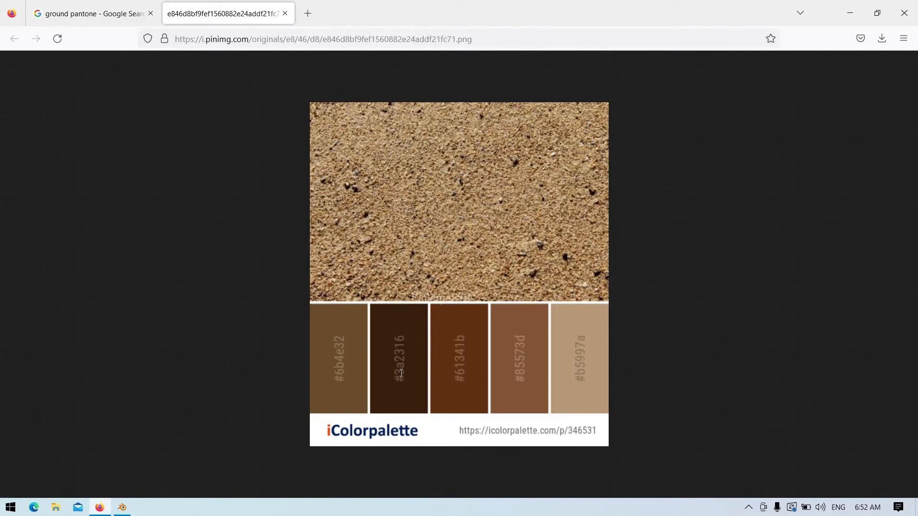
key("alt+Tab")
left_click(401, 373)
type("85")
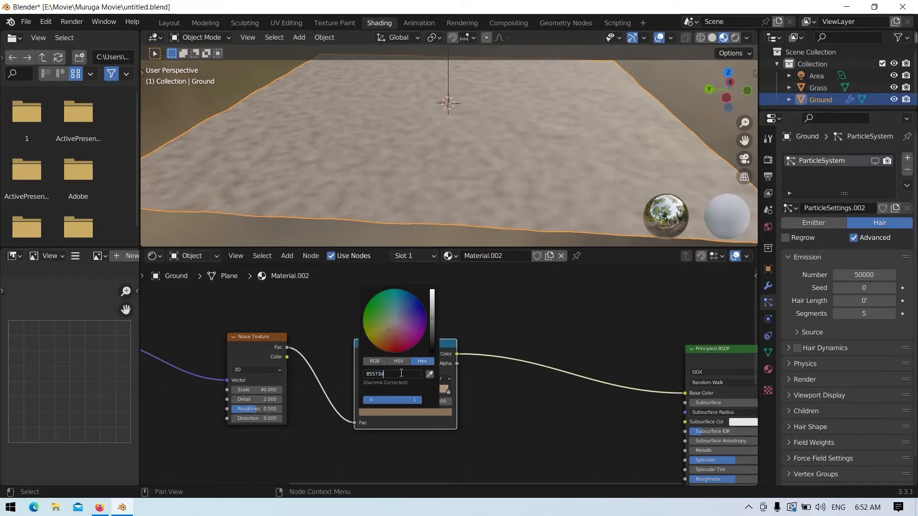
type("573d")
key("Return")
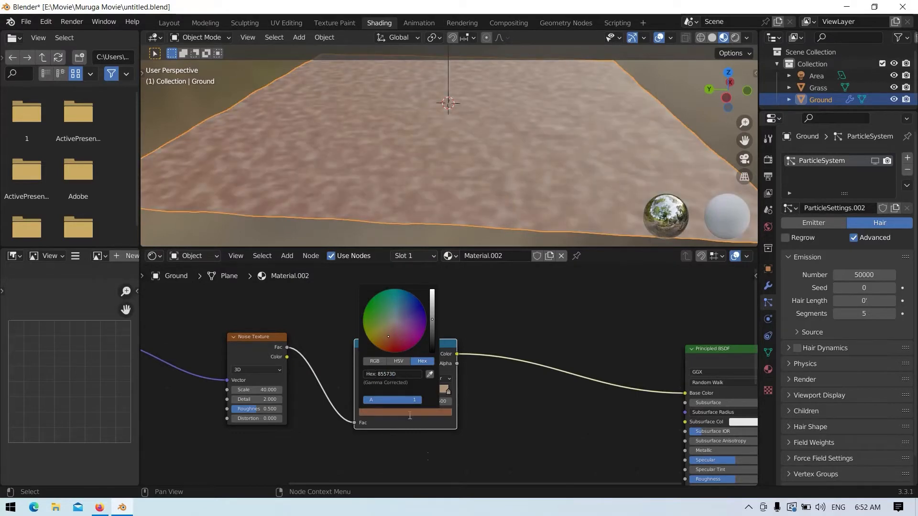
left_click(427, 420)
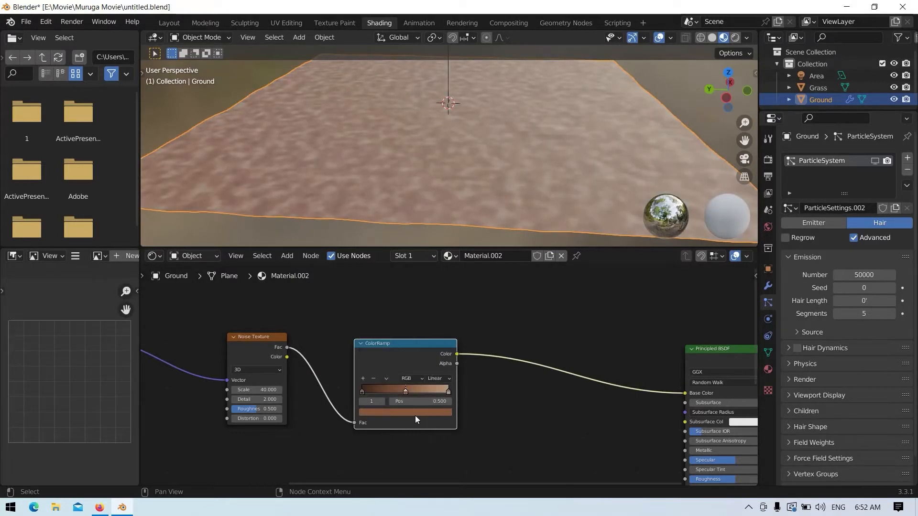
Shift the ColorRamp's middle stop to about 0.704 and its dark brown stop to about 0.207.
key("g")
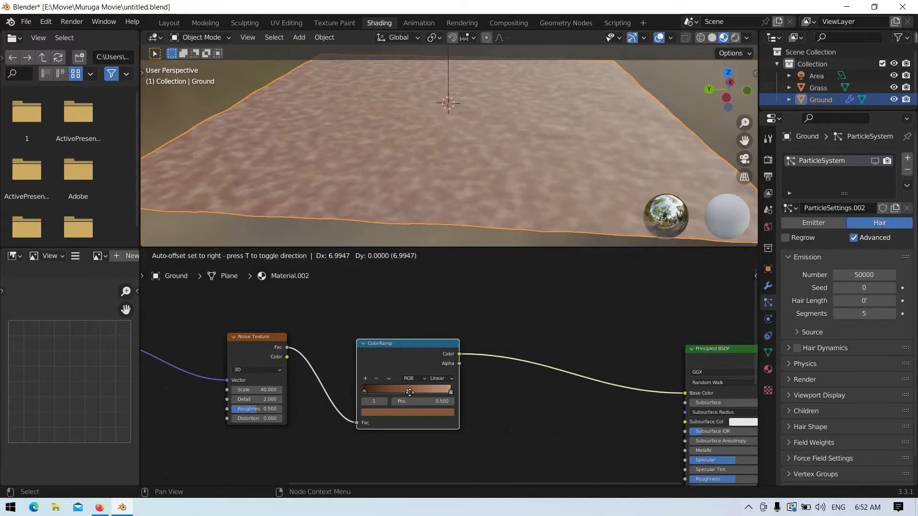
left_click(414, 392)
left_click_drag(414, 392, 436, 392)
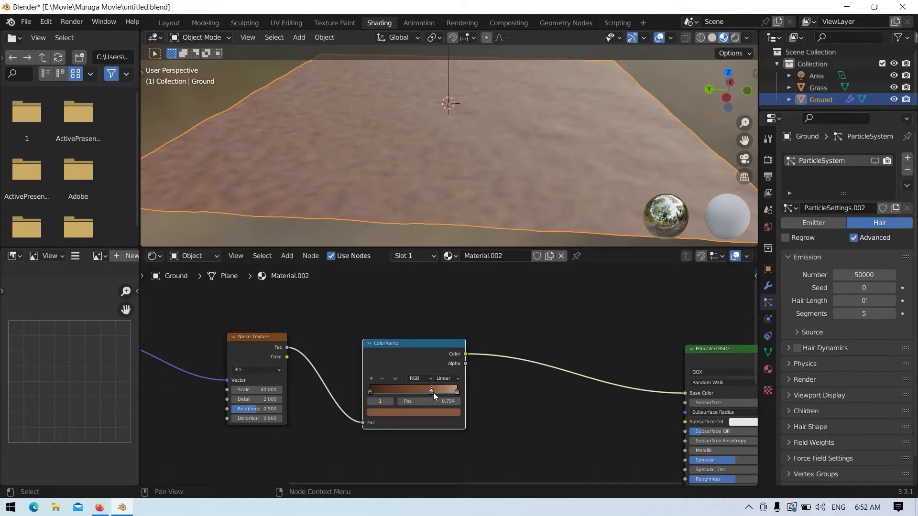
left_click_drag(371, 392, 397, 392)
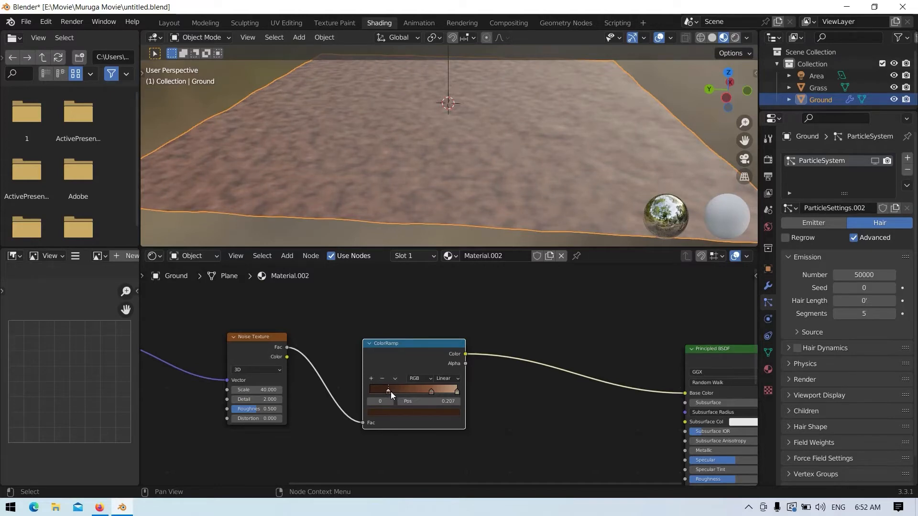
Set the Principled BSDF's Roughness to 1.000 for the ground material.
scroll(472, 151, "up", 5)
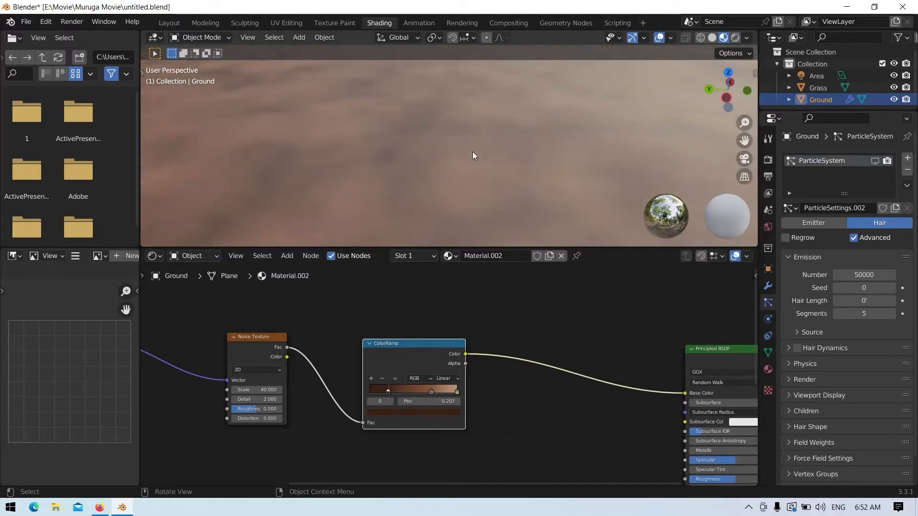
middle_click_drag(656, 296, 472, 249)
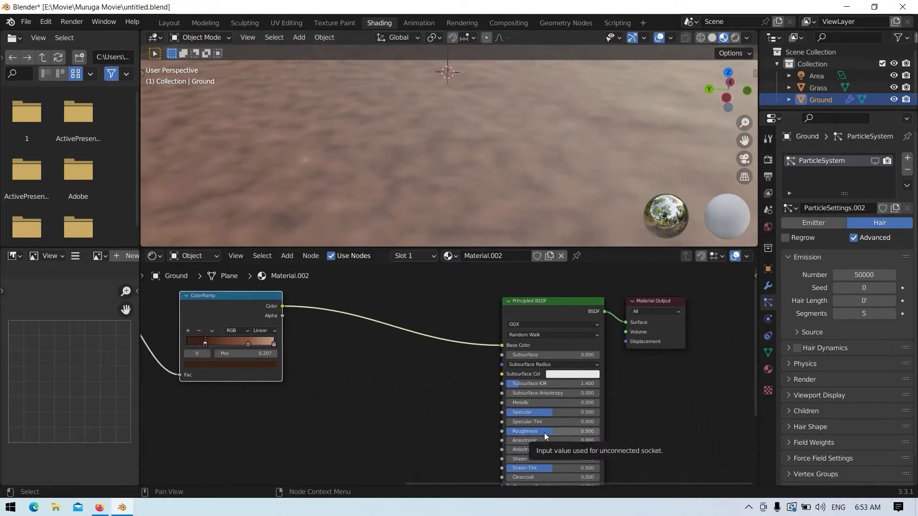
left_click_drag(544, 432, 614, 433)
Set the Noise Texture's Roughness to 1.000 and its Detail to 8.000.
scroll(641, 420, "left", 10, "ctrl")
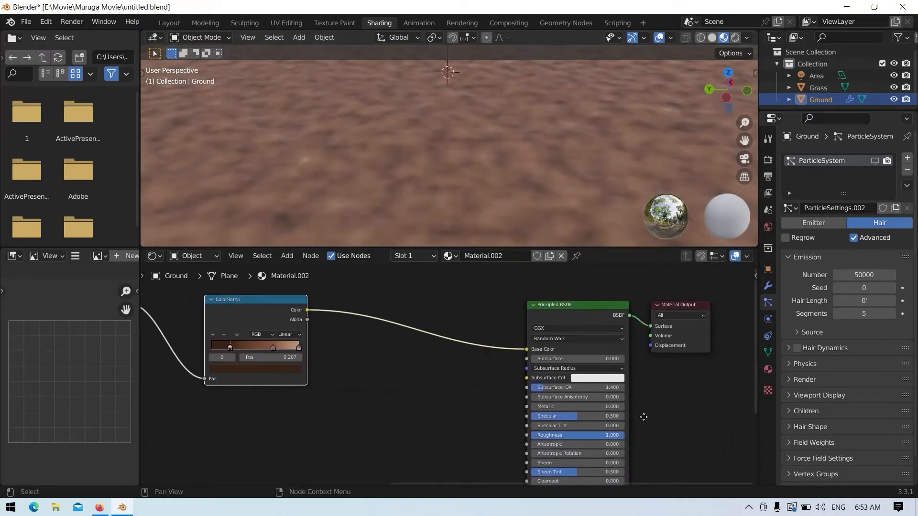
left_click_drag(352, 364, 462, 364)
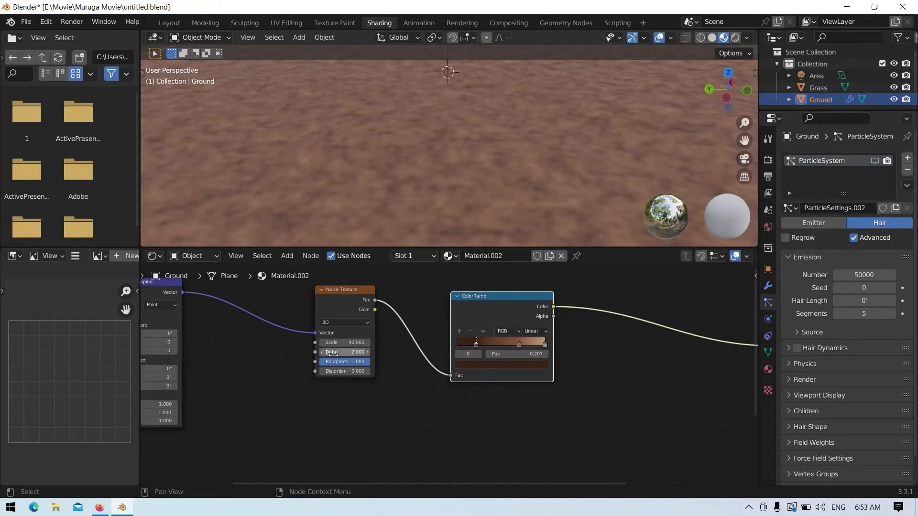
left_click_drag(333, 352, 377, 350)
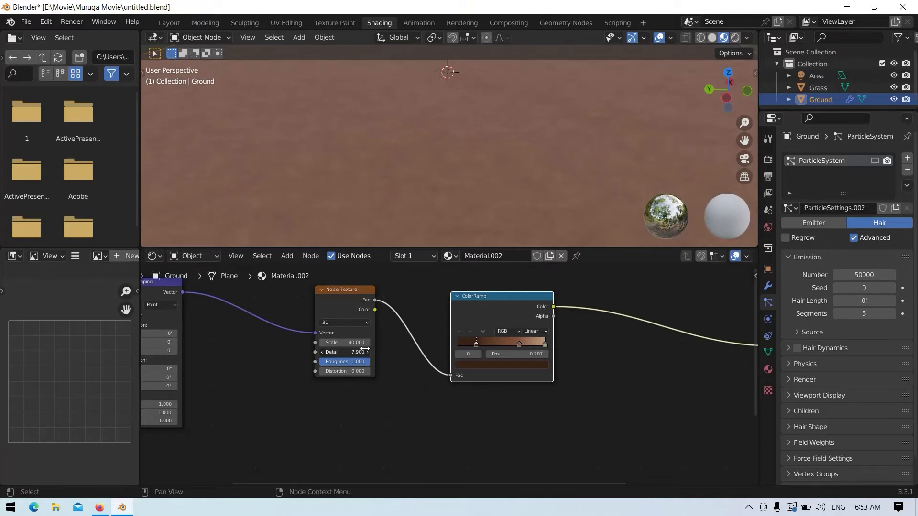
left_click(333, 352)
scroll(536, 163, "down", 3)
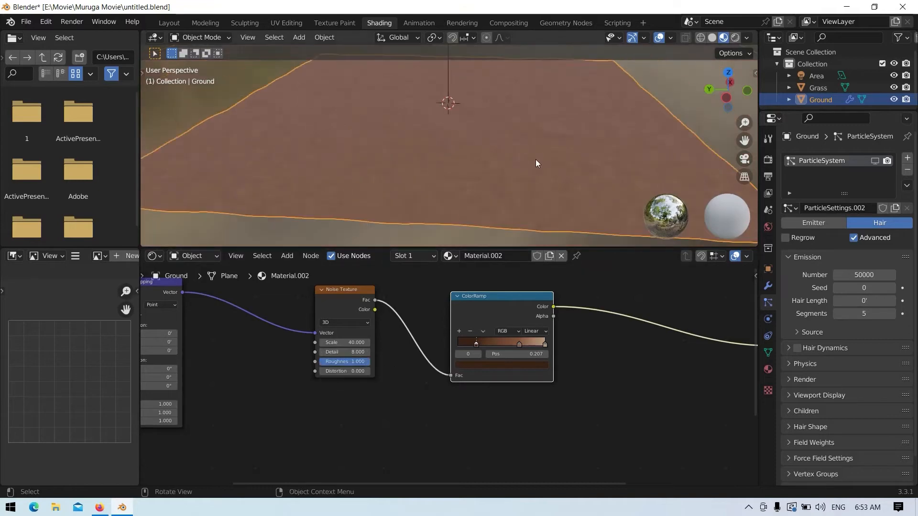
Return to the Layout workspace and show the ground's grass particle system in the viewport.
left_click(167, 23)
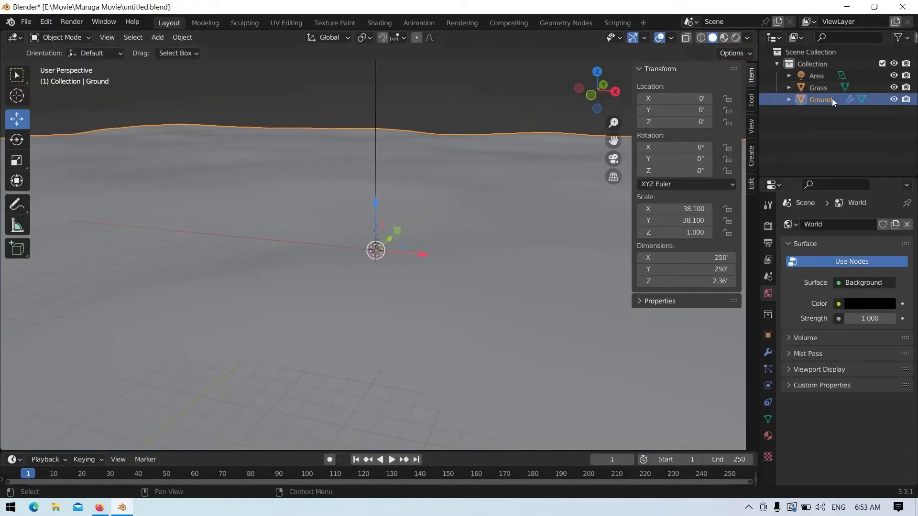
left_click(768, 369)
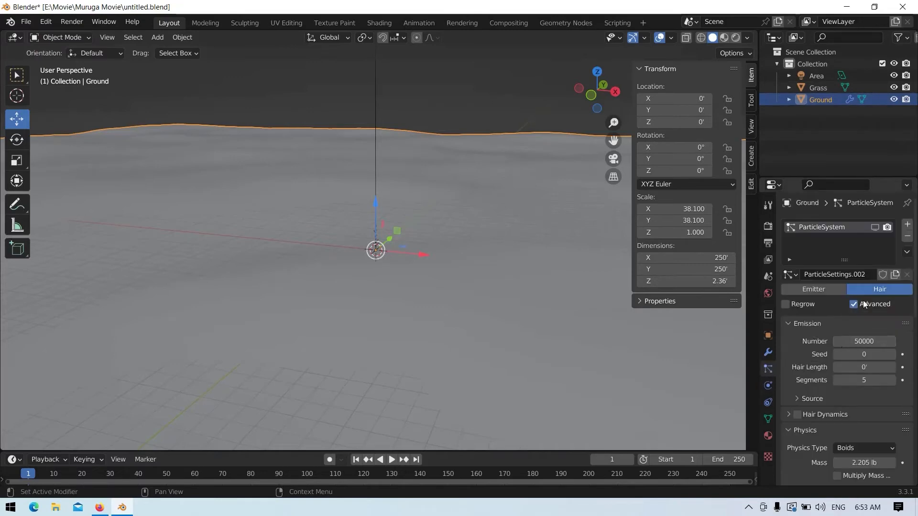
left_click(877, 225)
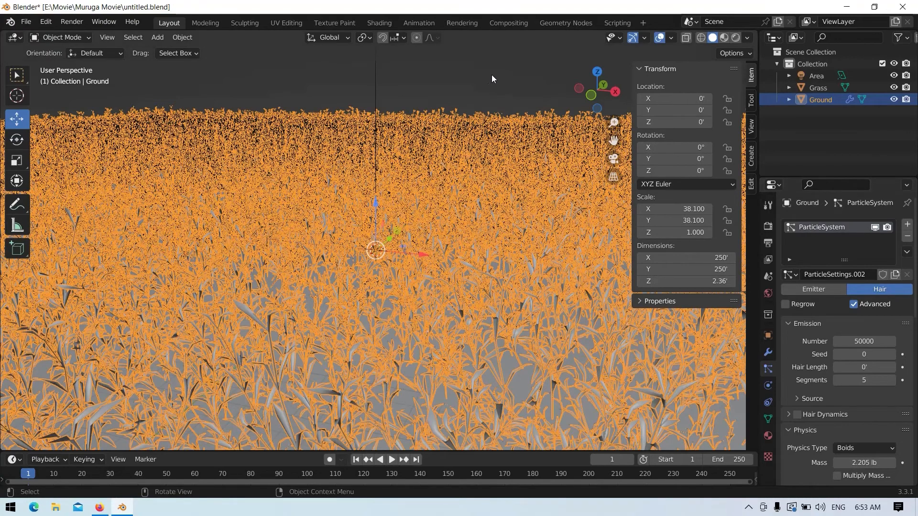
Preview the grass on the brown soil in rendered shading, with viewport overlays and the sidebar hidden.
left_click(491, 75)
left_click(661, 38)
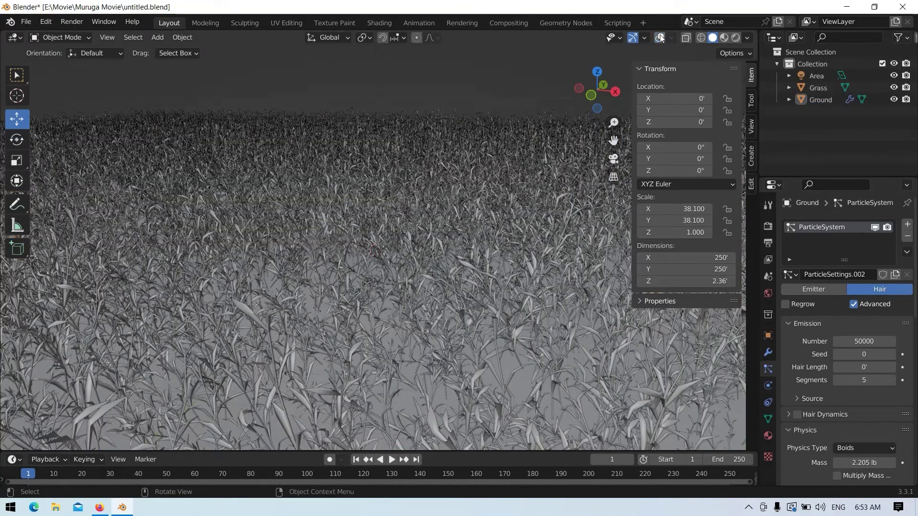
left_click(736, 38)
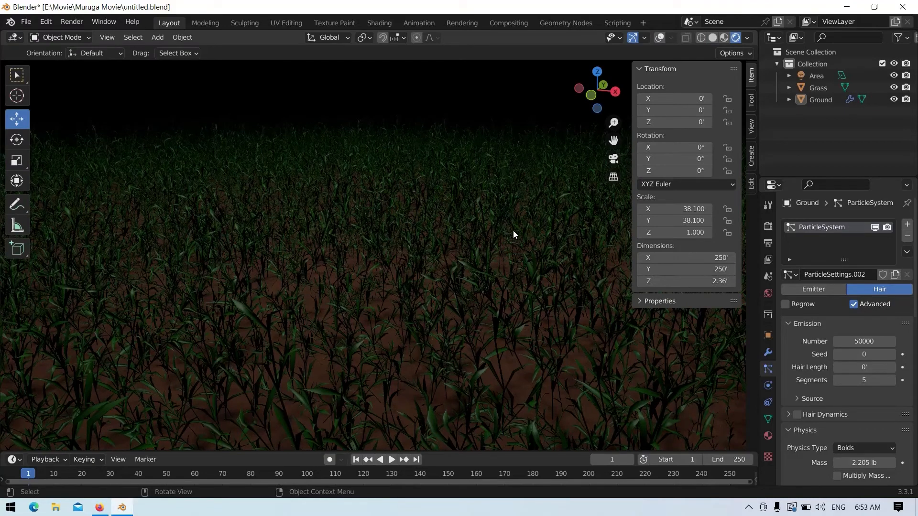
key("n")
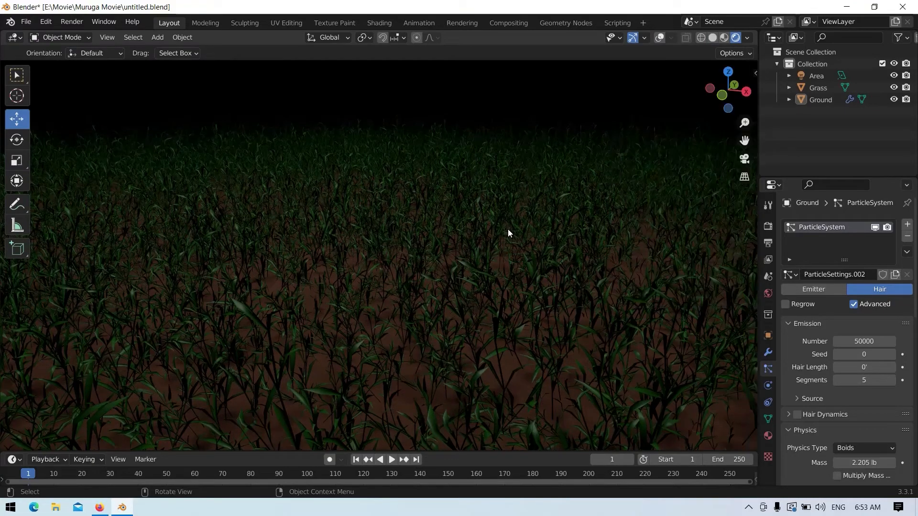
scroll(508, 230, "down", 6)
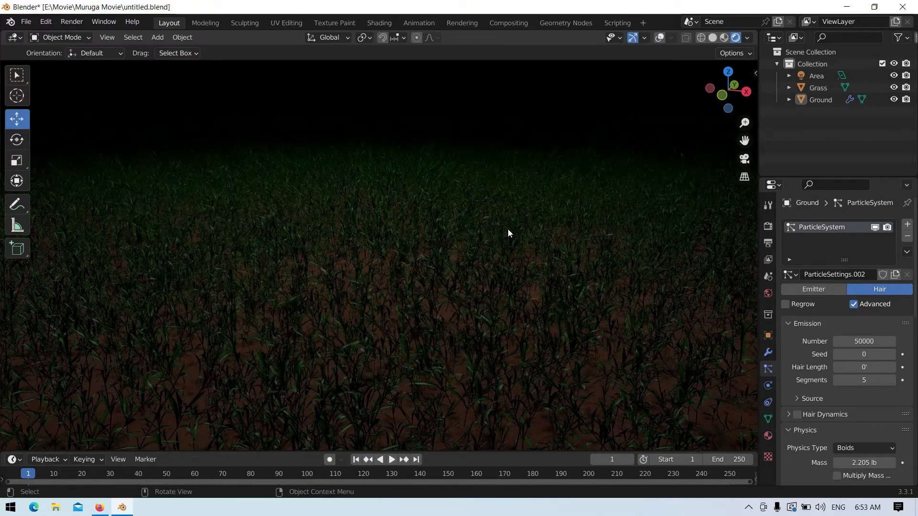
scroll(508, 247, "down", 1)
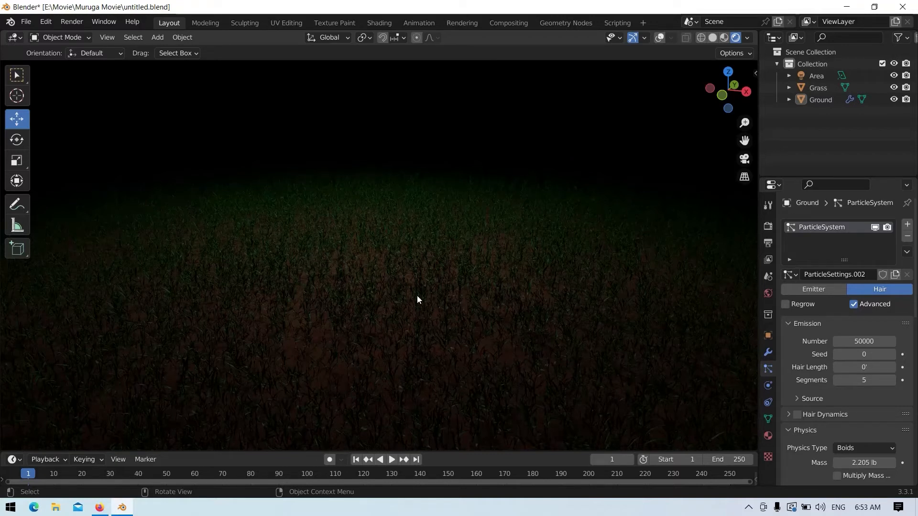
Show the whole ground from the top in solid shading, with the ground selected and overlays enabled.
left_click(712, 38)
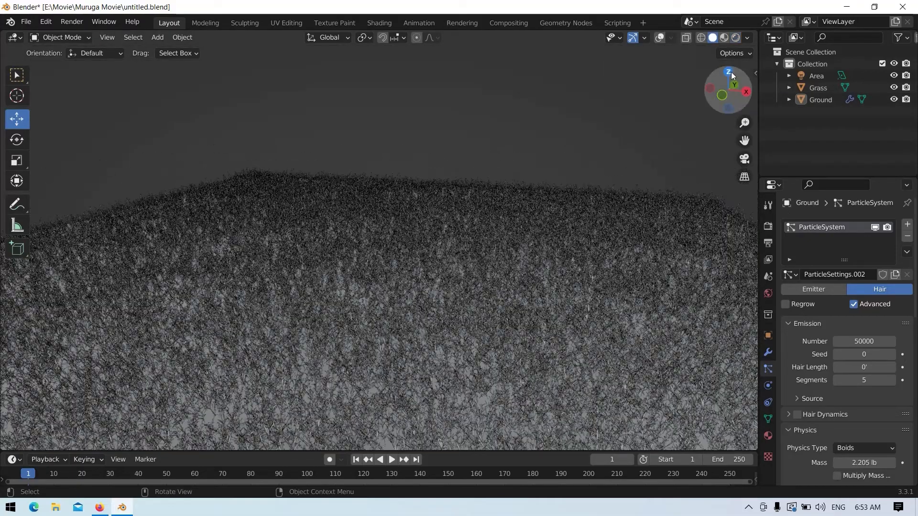
left_click(728, 72)
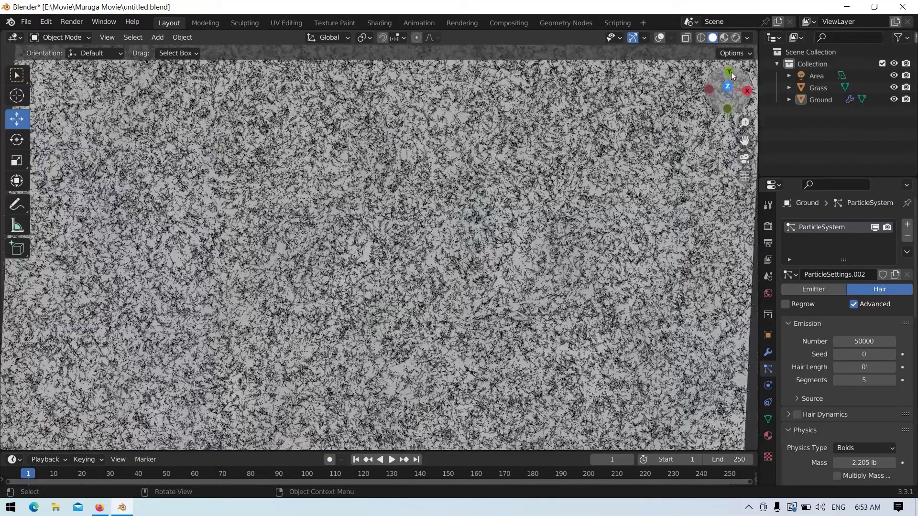
scroll(502, 164, "down", 4)
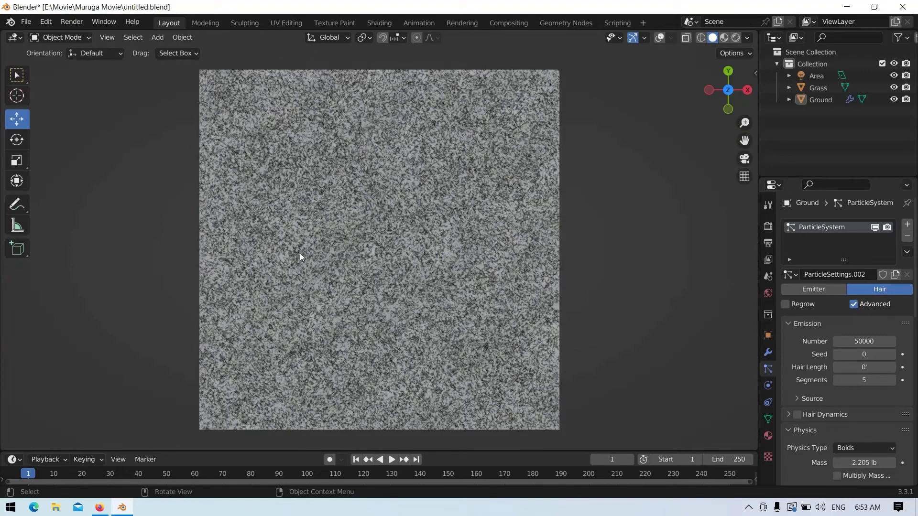
left_click(514, 238)
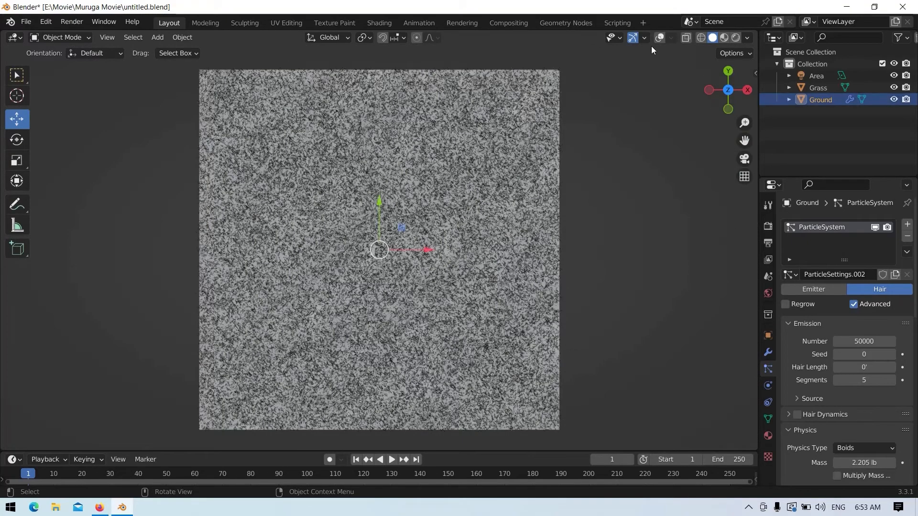
left_click(659, 38)
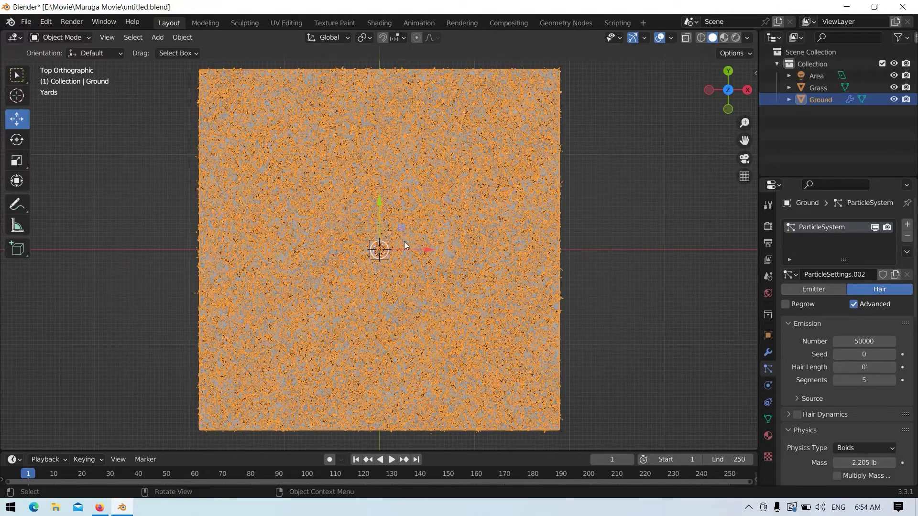
scroll(335, 203, "up", 1)
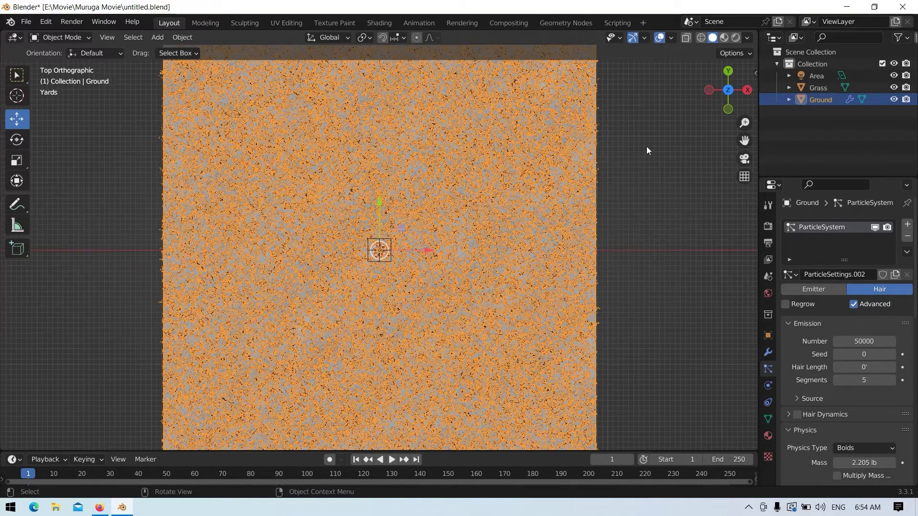
left_click_drag(748, 150, 765, 175)
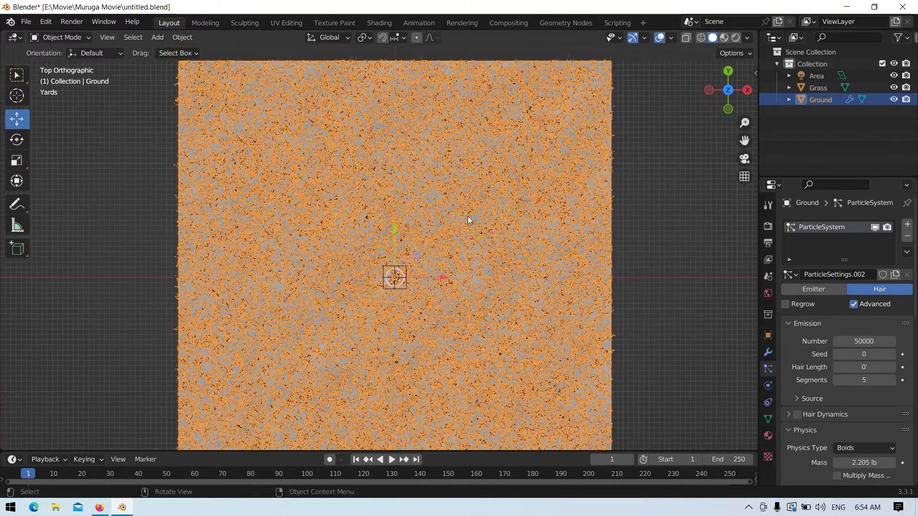
scroll(467, 216, "down", 2)
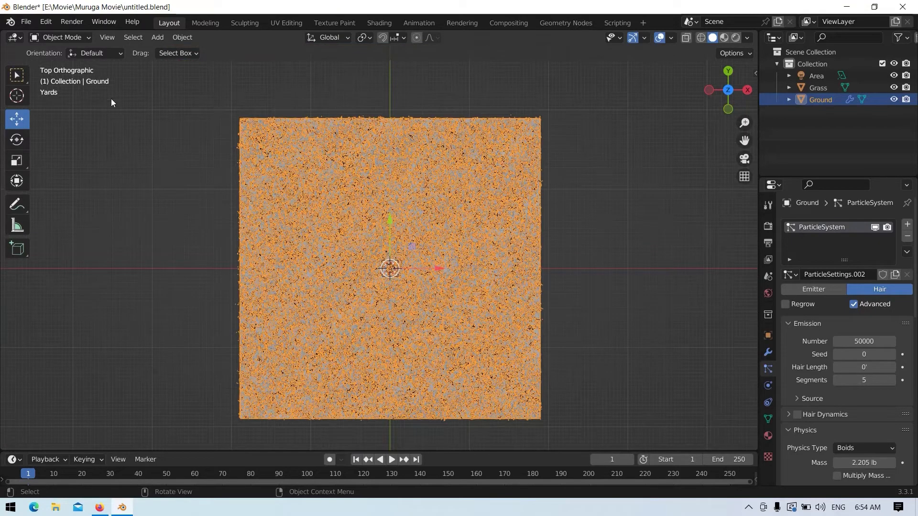
Put the ground into Weight Paint mode and hide its particle system in the viewport.
left_click(79, 37)
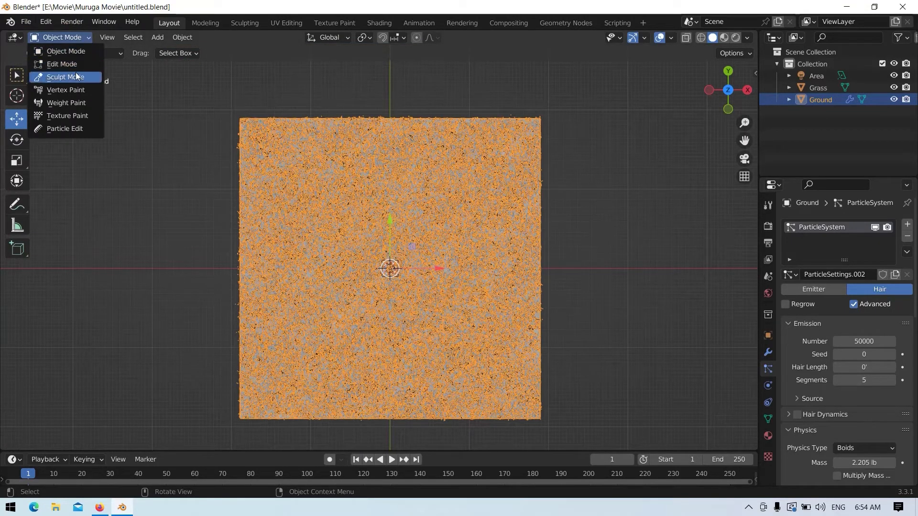
left_click(104, 106)
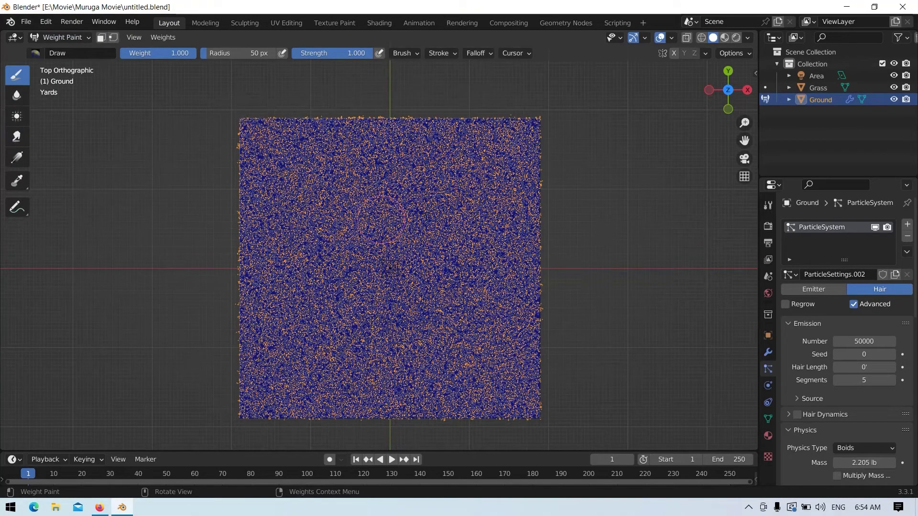
left_click(874, 227)
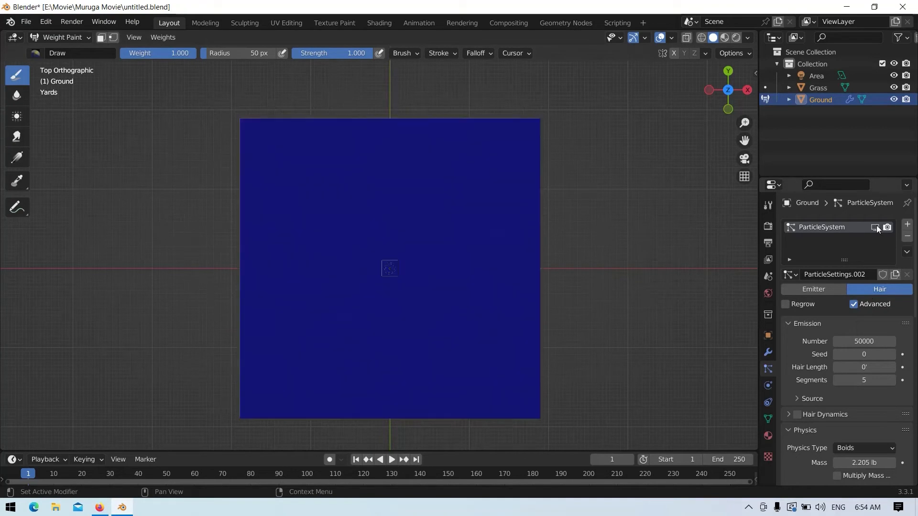
Paint weight 1.000 over a rounded clearing around the ground's upper middle and a path from it down to the ground's -Y edge.
scroll(389, 237, "up", 2)
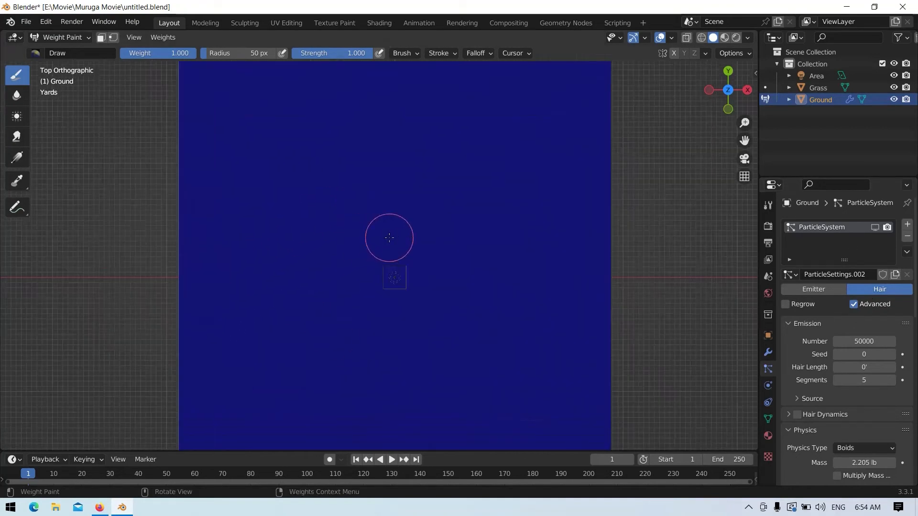
scroll(389, 237, "up", 1)
scroll(370, 205, "down", 2)
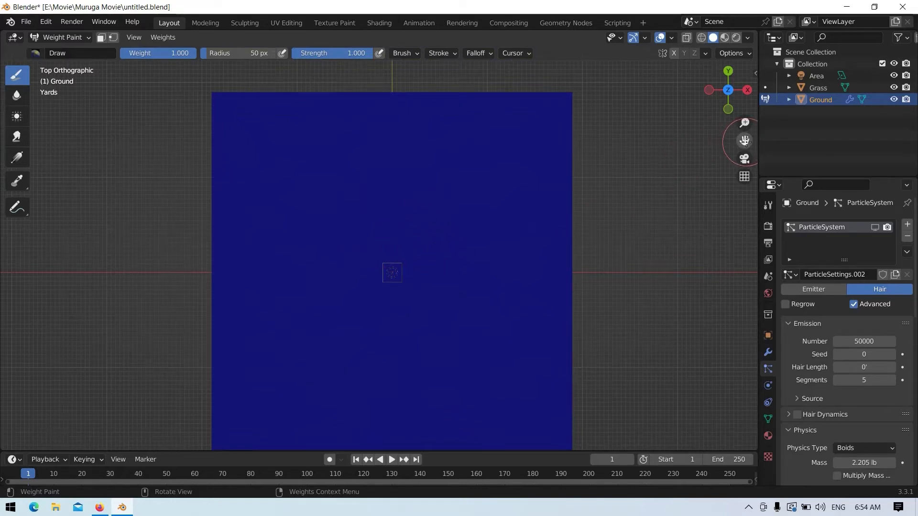
left_click_drag(744, 140, 775, 121)
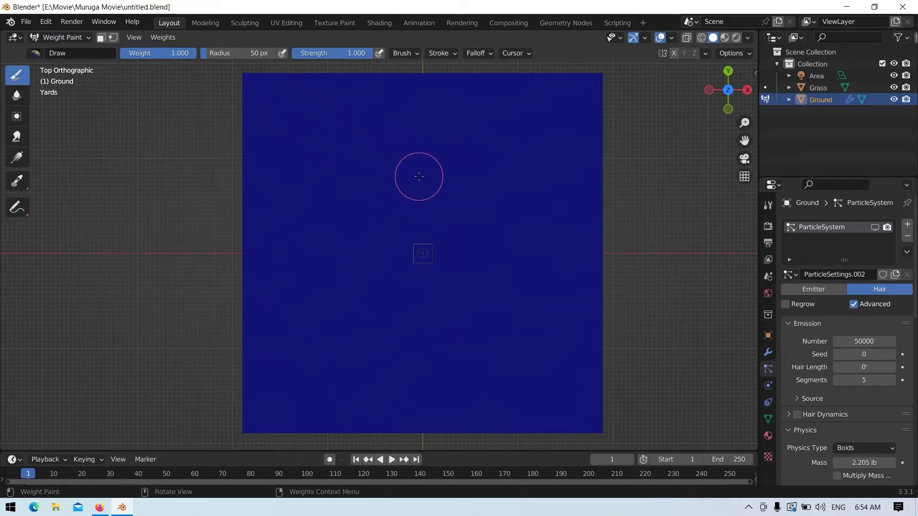
mouse_move(426, 201)
left_mouse_down()
mouse_move(405, 198)
mouse_move(397, 237)
mouse_move(456, 243)
mouse_move(447, 198)
mouse_move(423, 208)
mouse_move(452, 201)
mouse_move(429, 204)
left_mouse_up()
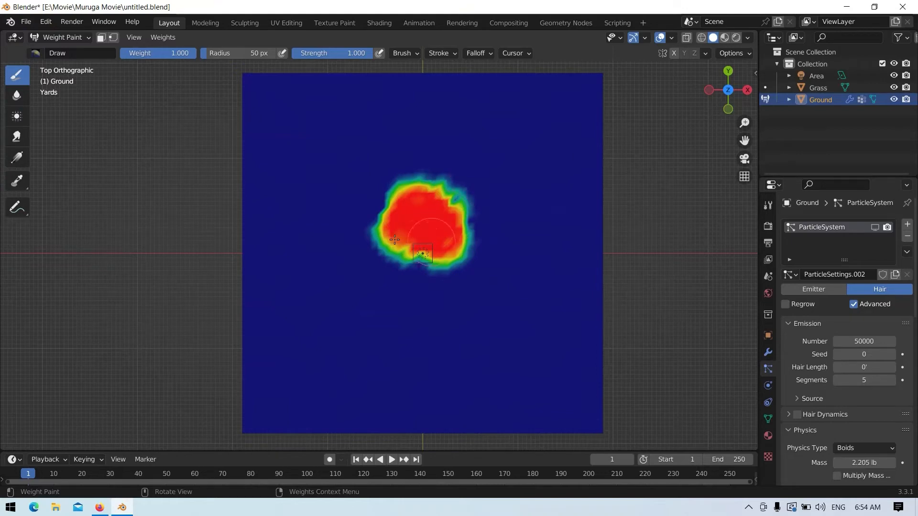
mouse_move(394, 240)
left_mouse_down()
mouse_move(444, 216)
mouse_move(389, 205)
mouse_move(377, 234)
mouse_move(475, 180)
mouse_move(406, 239)
mouse_move(454, 201)
mouse_move(474, 226)
mouse_move(430, 230)
mouse_move(396, 191)
mouse_move(384, 220)
mouse_move(389, 238)
mouse_move(431, 216)
mouse_move(466, 248)
mouse_move(404, 253)
mouse_move(388, 191)
mouse_move(391, 209)
mouse_move(371, 220)
mouse_move(435, 201)
mouse_move(420, 243)
mouse_move(434, 273)
mouse_move(440, 426)
mouse_move(430, 382)
mouse_move(452, 287)
mouse_move(421, 328)
mouse_move(424, 430)
mouse_move(433, 316)
mouse_move(430, 425)
mouse_move(423, 306)
mouse_move(418, 443)
left_mouse_up()
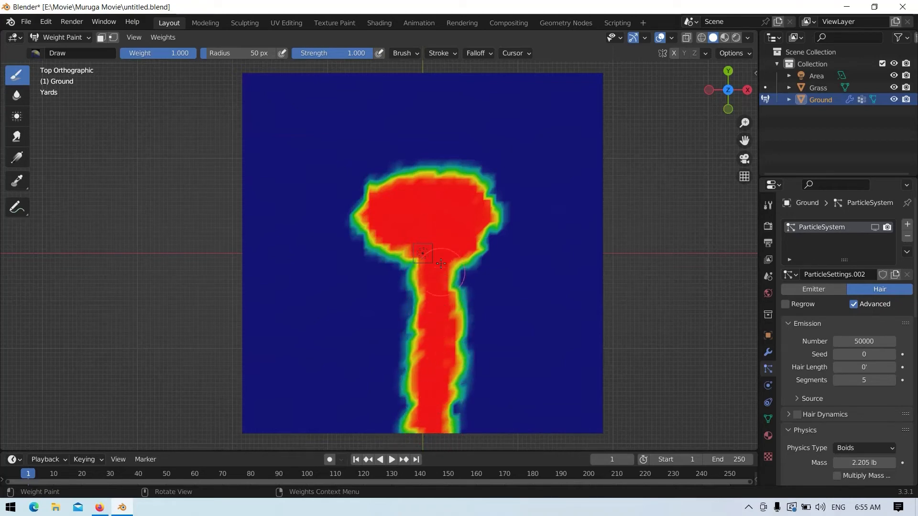
mouse_move(450, 247)
left_mouse_down()
mouse_move(428, 260)
mouse_move(366, 238)
mouse_move(380, 189)
mouse_move(478, 184)
mouse_move(471, 217)
mouse_move(408, 174)
mouse_move(353, 187)
mouse_move(347, 221)
mouse_move(394, 194)
mouse_move(459, 186)
mouse_move(406, 196)
mouse_move(406, 207)
mouse_move(422, 202)
mouse_move(441, 284)
mouse_move(436, 369)
left_mouse_up()
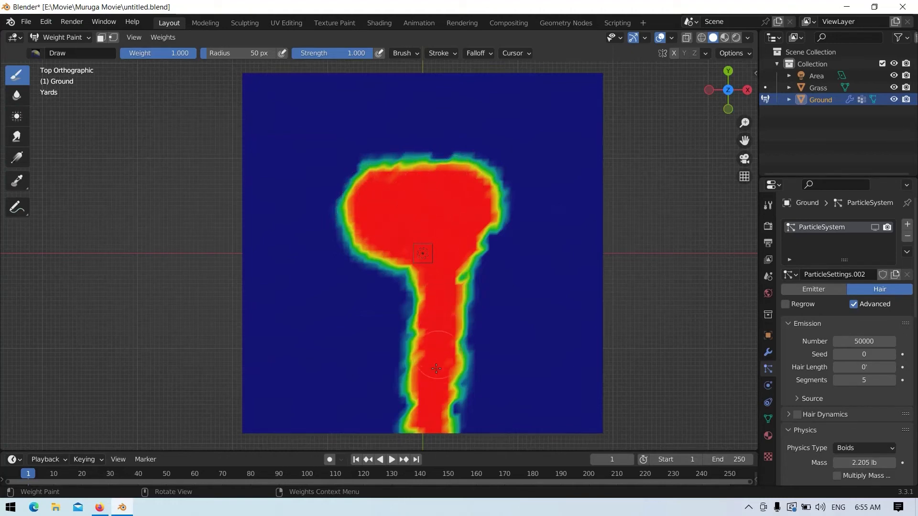
mouse_move(434, 413)
left_mouse_down()
mouse_move(430, 437)
mouse_move(407, 423)
mouse_move(433, 440)
mouse_move(404, 397)
mouse_move(432, 380)
mouse_move(421, 340)
mouse_move(429, 277)
mouse_move(447, 260)
mouse_move(457, 267)
mouse_move(435, 382)
mouse_move(467, 254)
mouse_move(428, 378)
left_mouse_up()
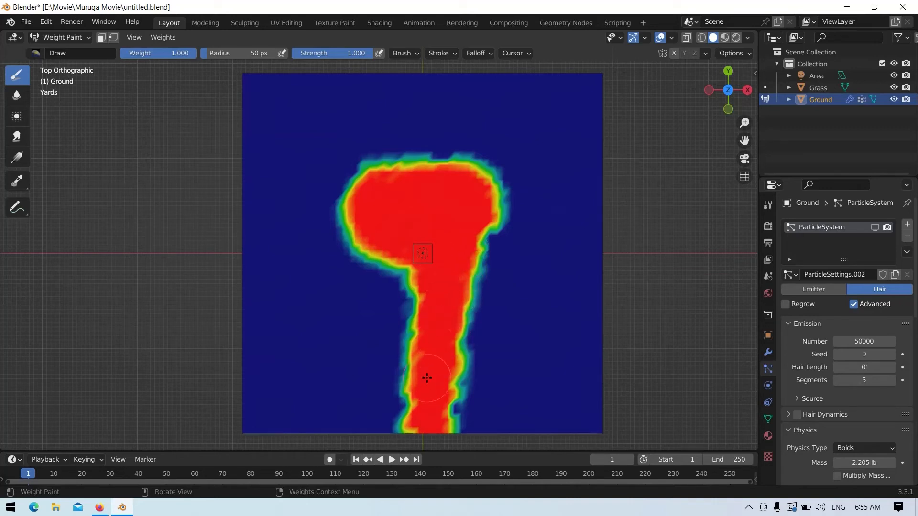
Invert the ground's painted weights and return to Object Mode.
left_click(163, 37)
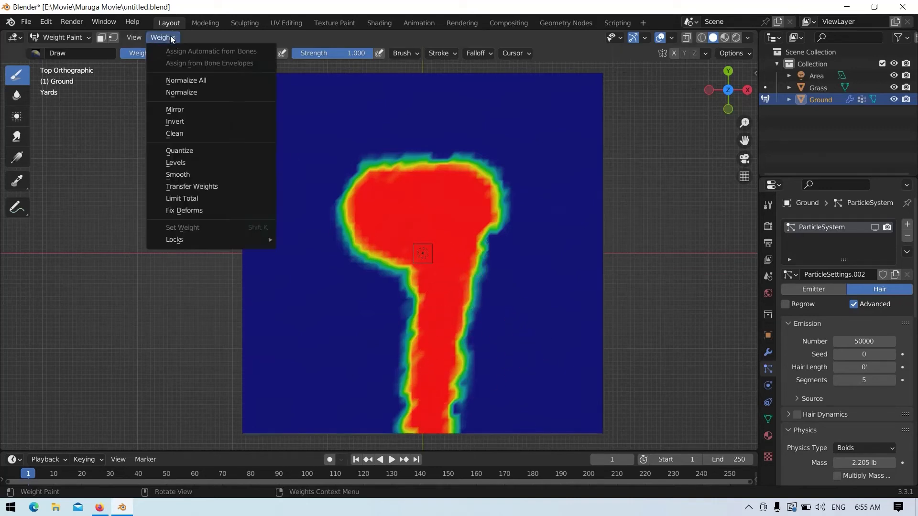
left_click(188, 118)
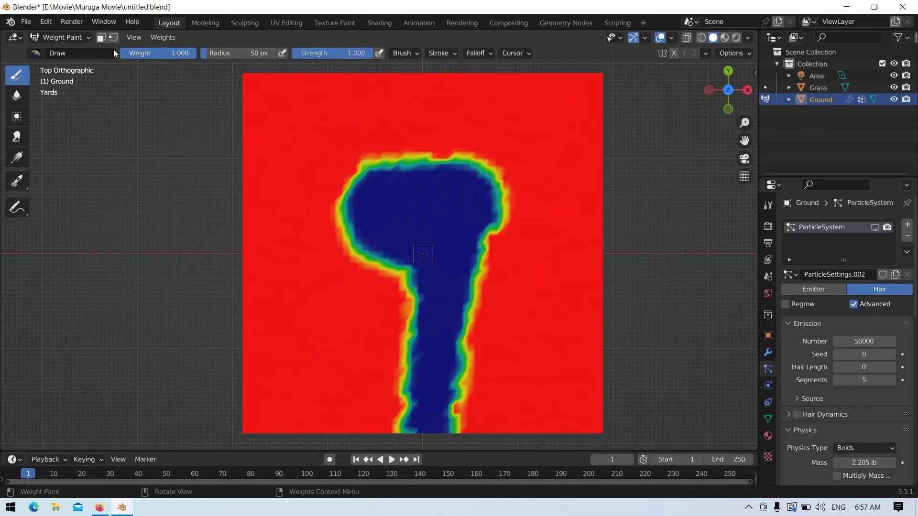
left_click(52, 39)
left_click(66, 51)
Assign the vertex group "Group" as the Density group of the ground's particle system.
middle_click_drag(552, 268, 549, 203)
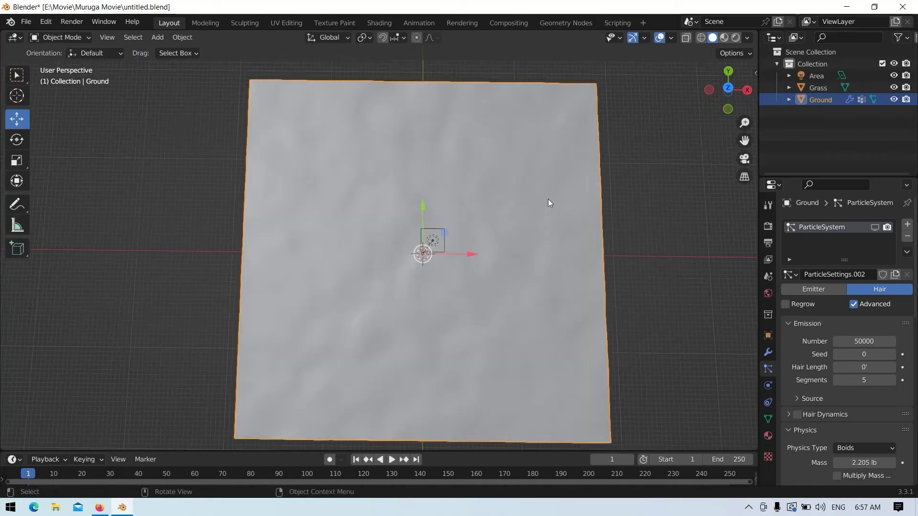
middle_click_drag(579, 306, 558, 211)
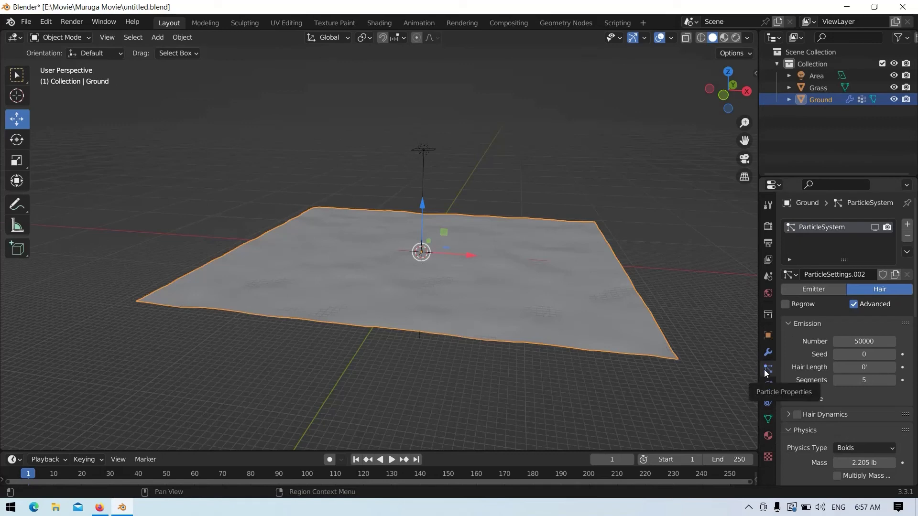
scroll(817, 311, "down", 15)
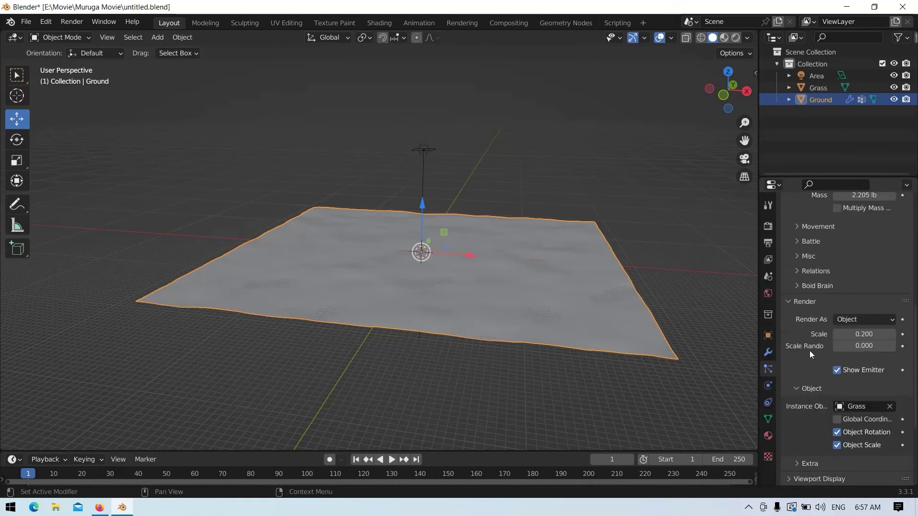
scroll(799, 421, "down", 1)
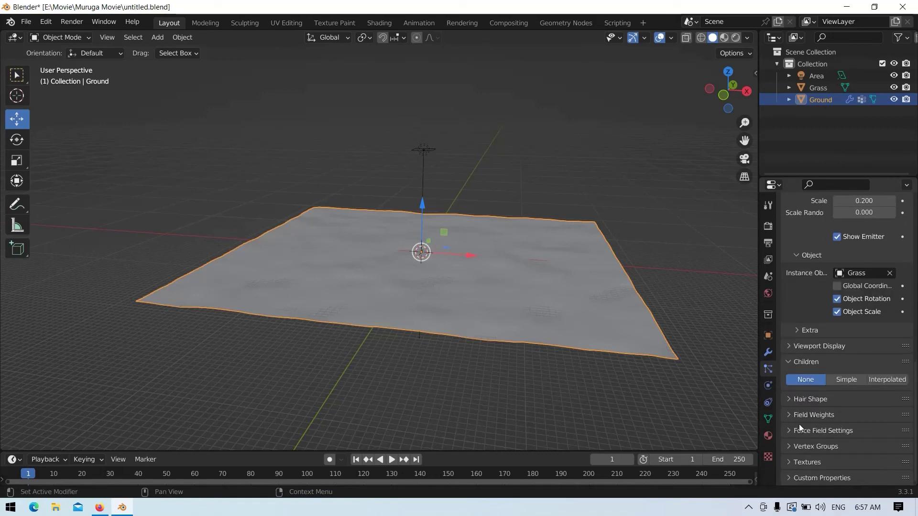
left_click(792, 447)
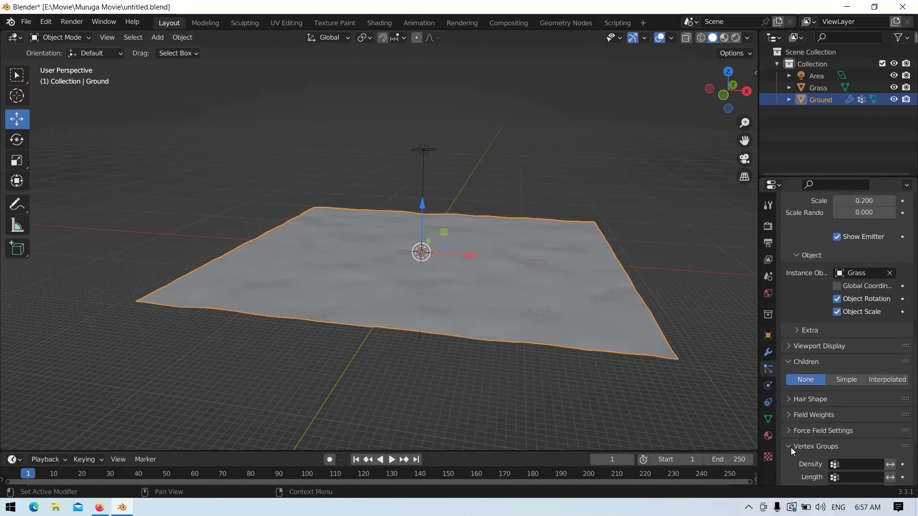
left_click(857, 465)
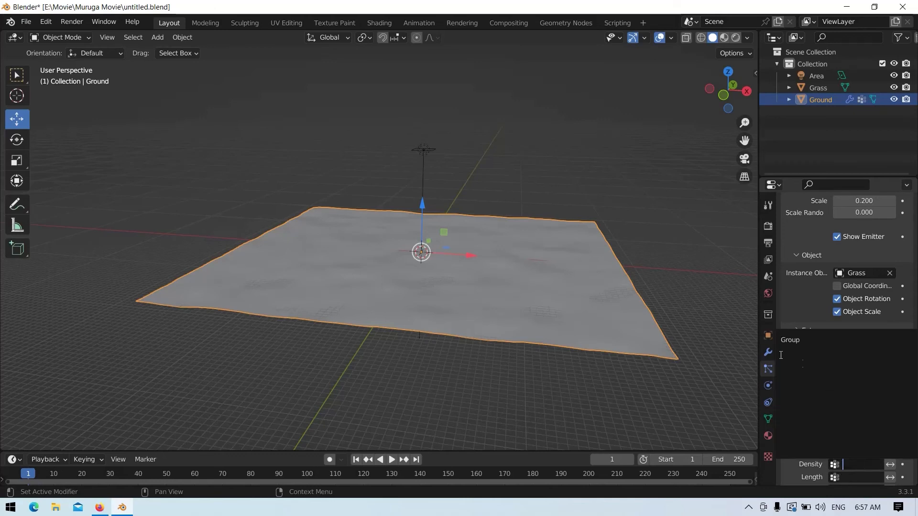
left_click(831, 340)
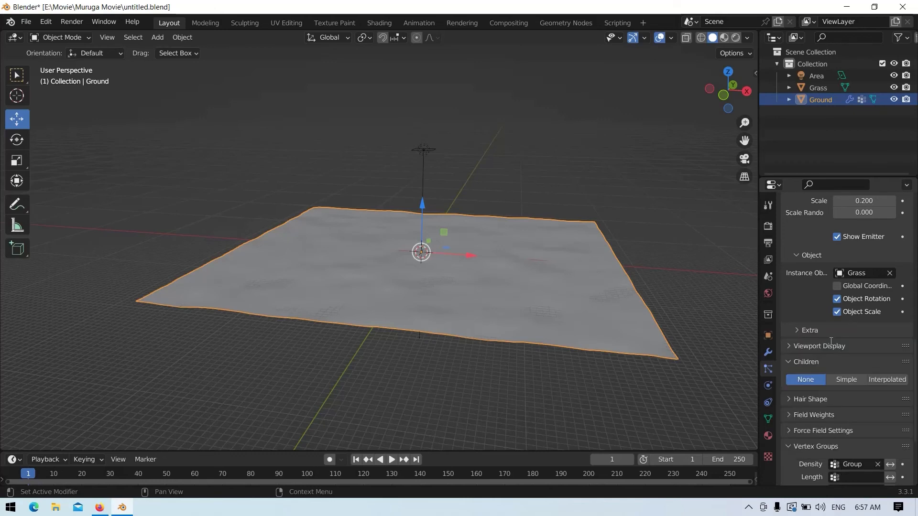
Turn the ground's particle system display back on in the viewport and deselect the ground.
scroll(849, 318, "up", 15)
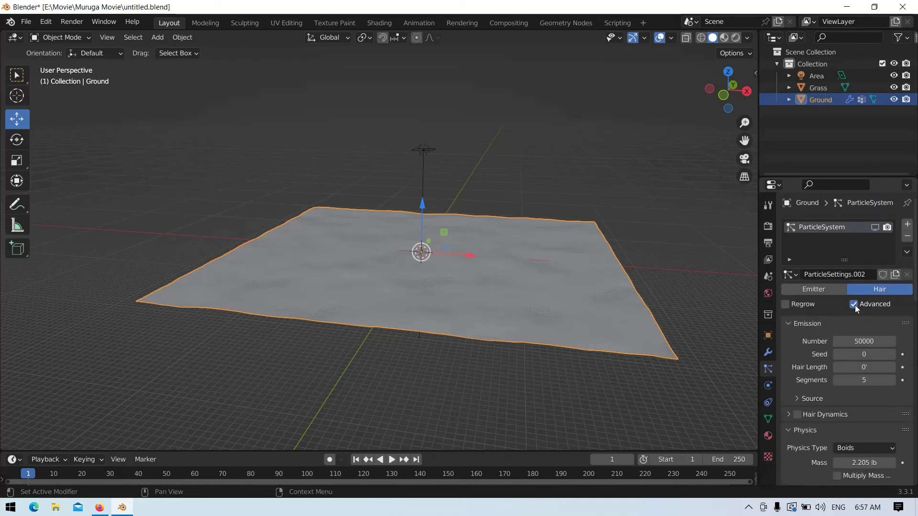
left_click(874, 228)
scroll(407, 275, "up", 1)
scroll(412, 274, "up", 1)
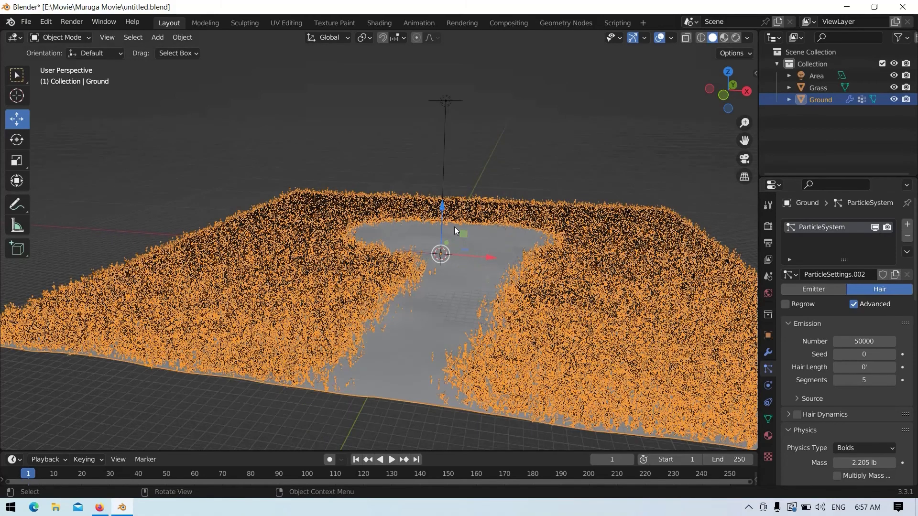
left_click(511, 168)
scroll(537, 273, "up", 2)
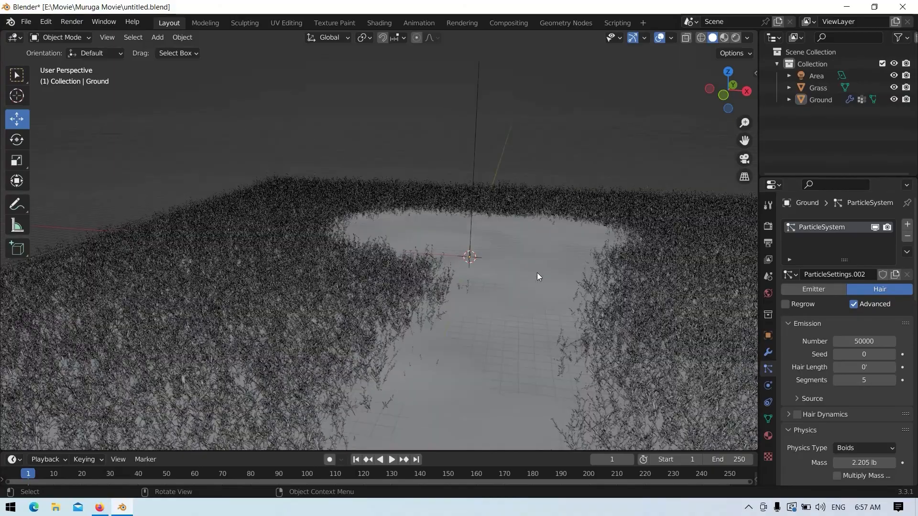
mouse_move(573, 289)
middle_mouse_down()
mouse_move(604, 287)
mouse_move(575, 278)
middle_mouse_up()
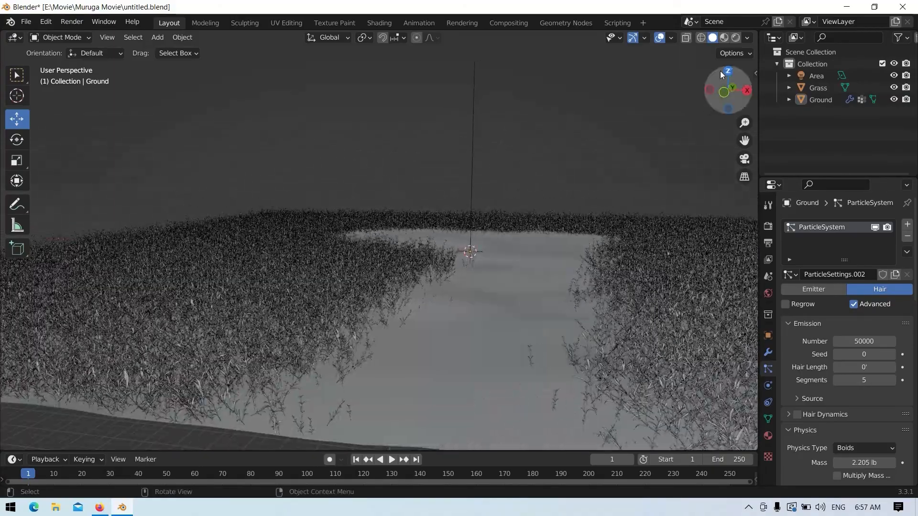
Switch the viewport to Rendered shading and hide the overlays to view the grass around the clearing from the side.
left_click(737, 38)
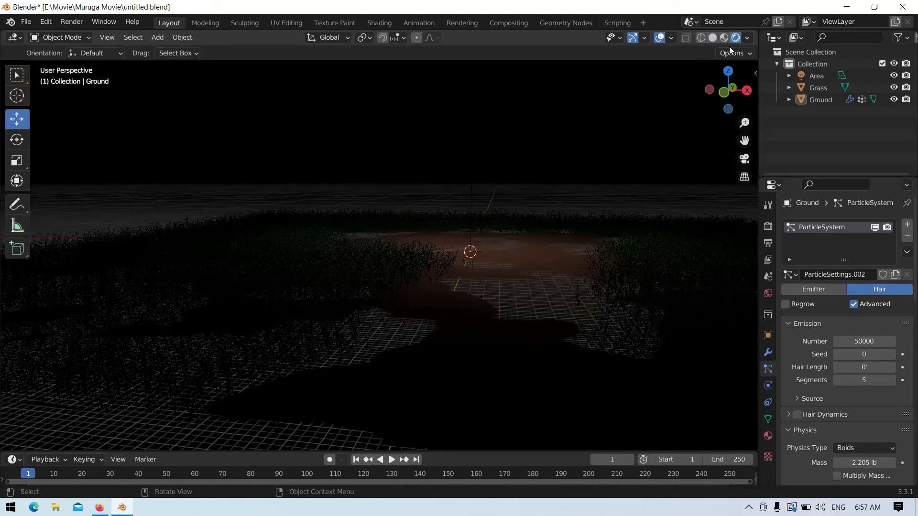
left_click(656, 38)
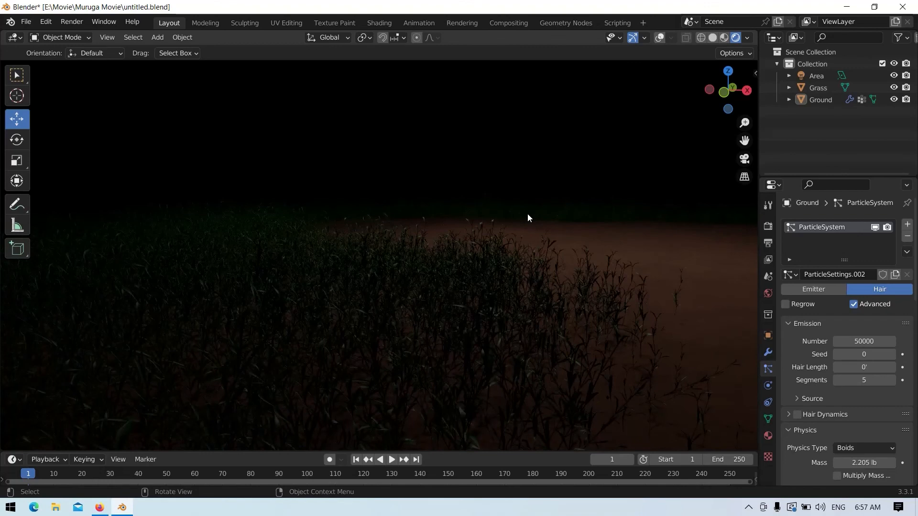
middle_click_drag(599, 261, 497, 309)
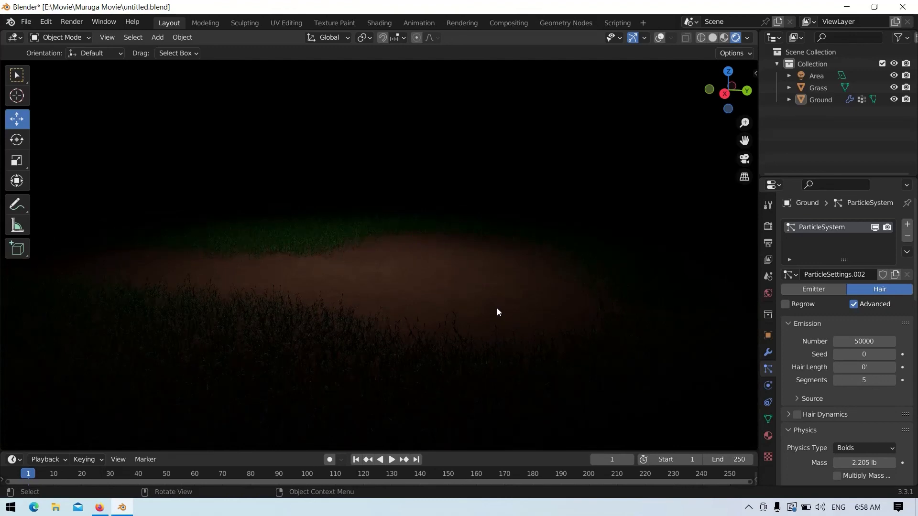
left_click(749, 507)
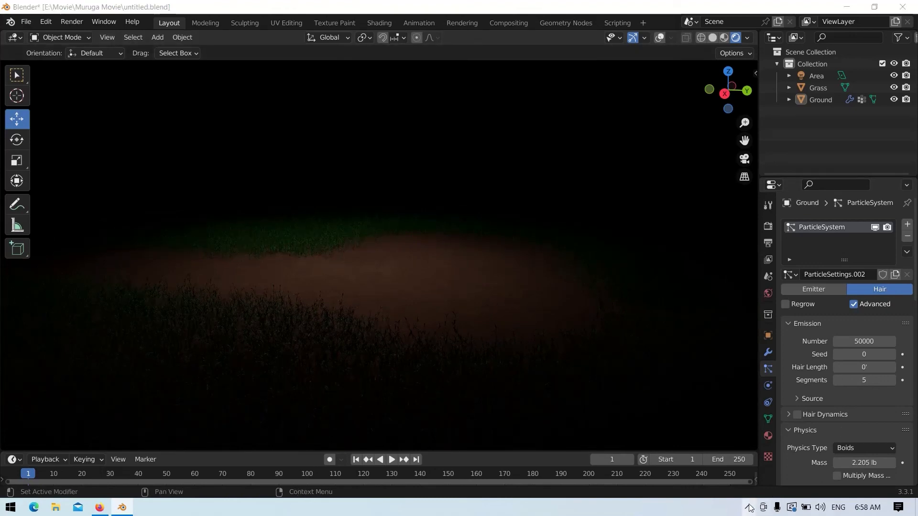
left_click(751, 483)
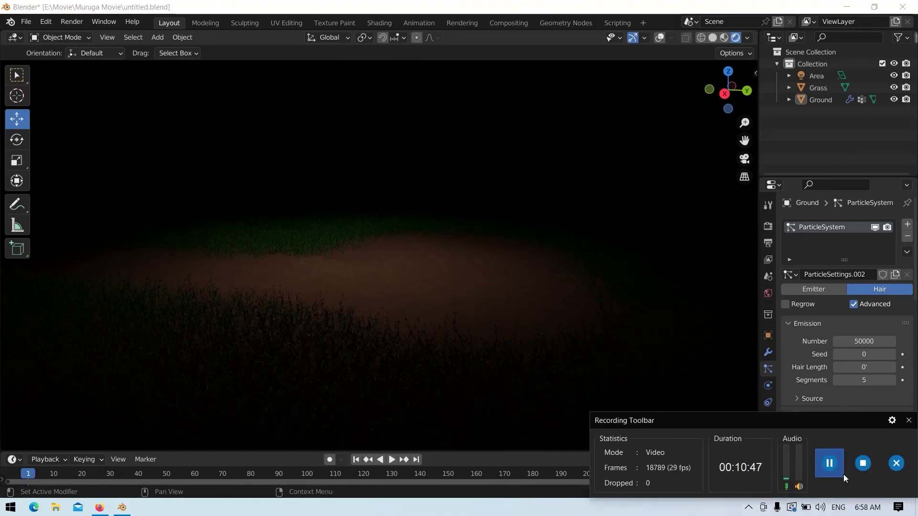